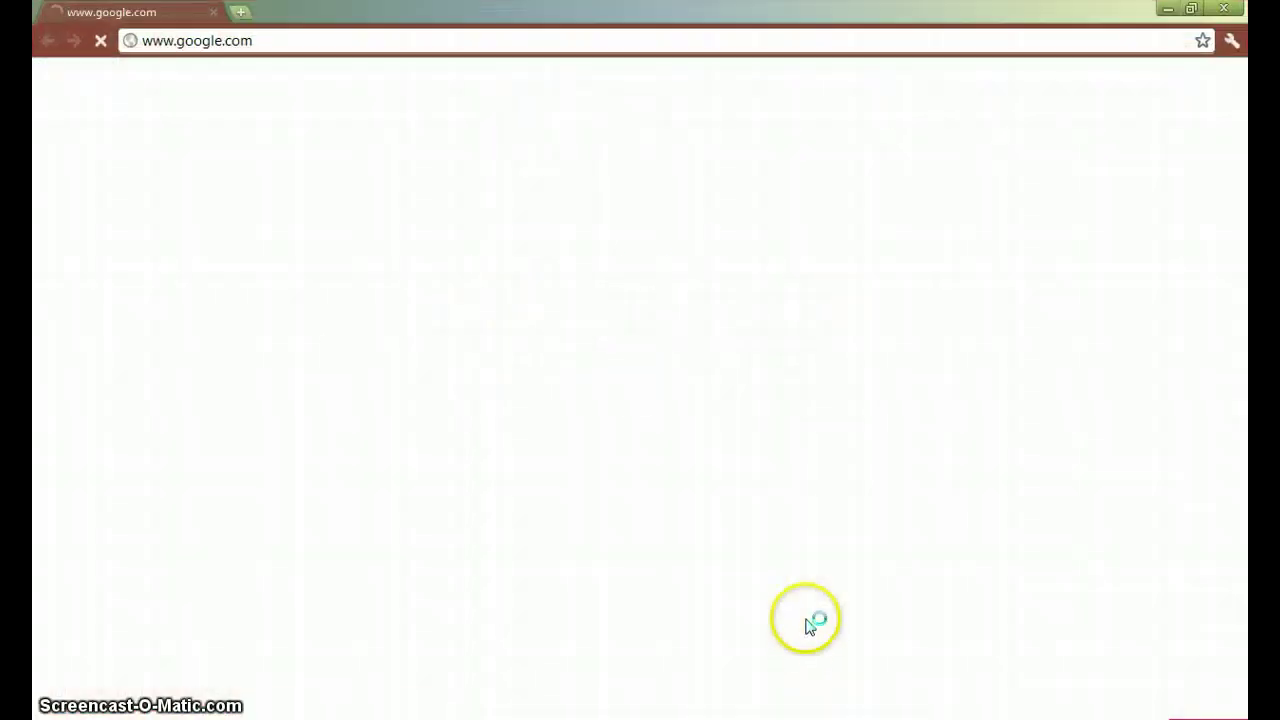
- Load the Belkin router status page at 192.168.2.1 in Chrome
{"action": "left_click", "coordinate": [886, 40]}
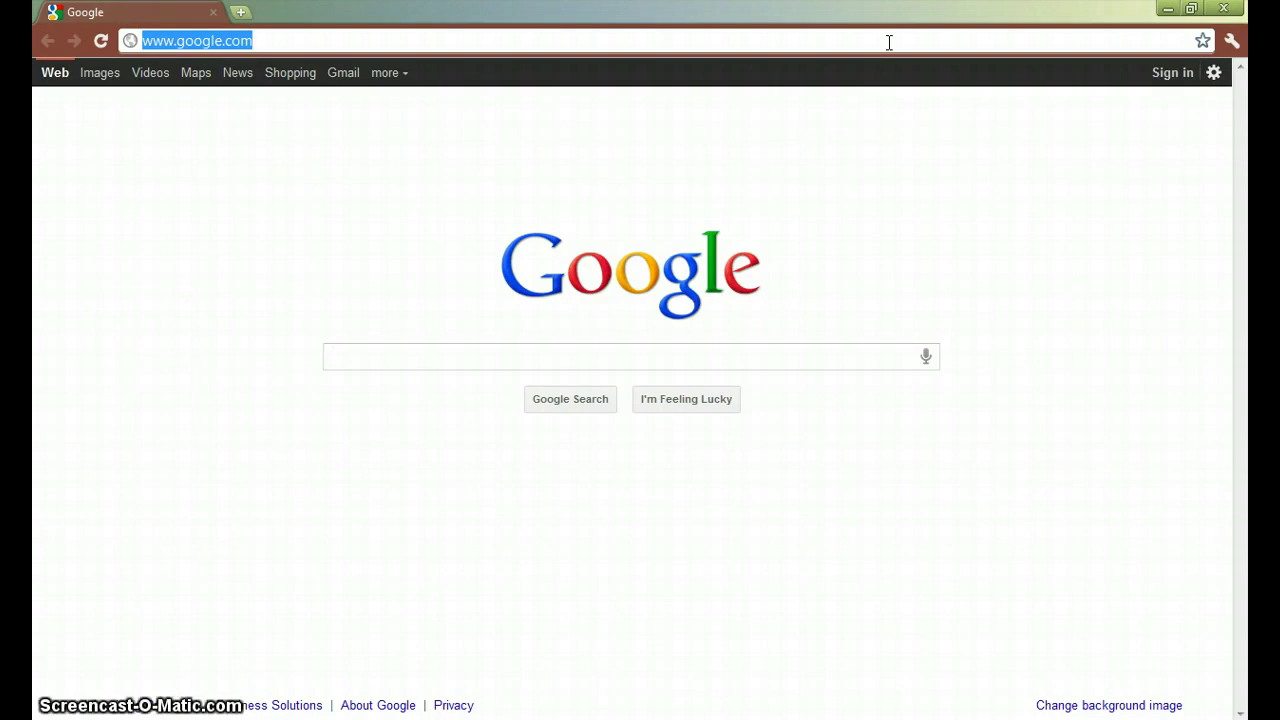
{"action": "type", "text": "192"}
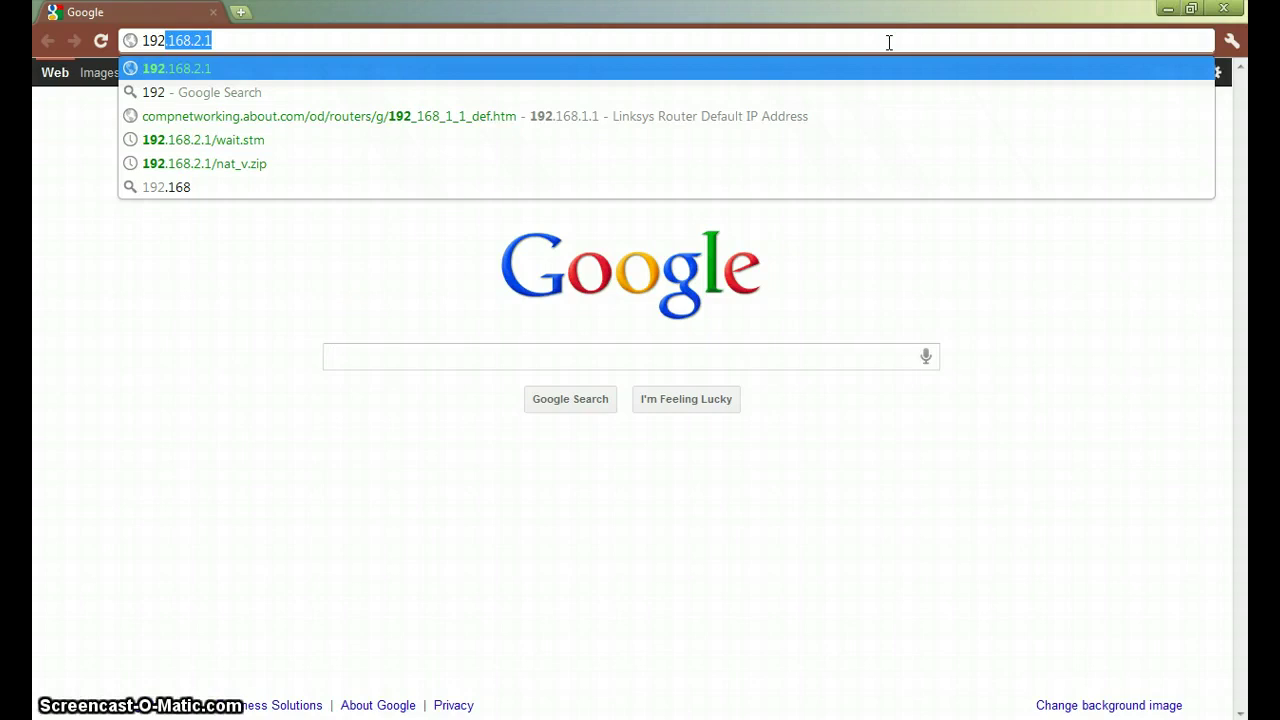
{"action": "type", "text": "."}
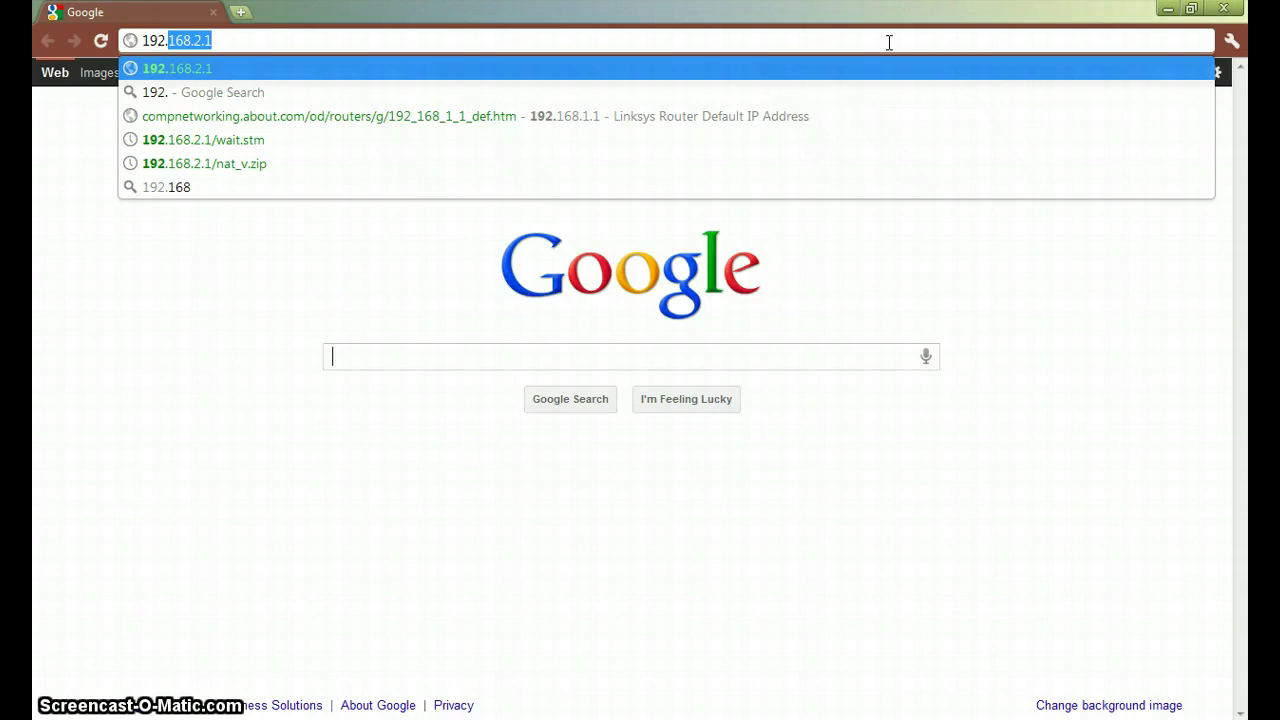
{"action": "left_click", "coordinate": [786, 78]}
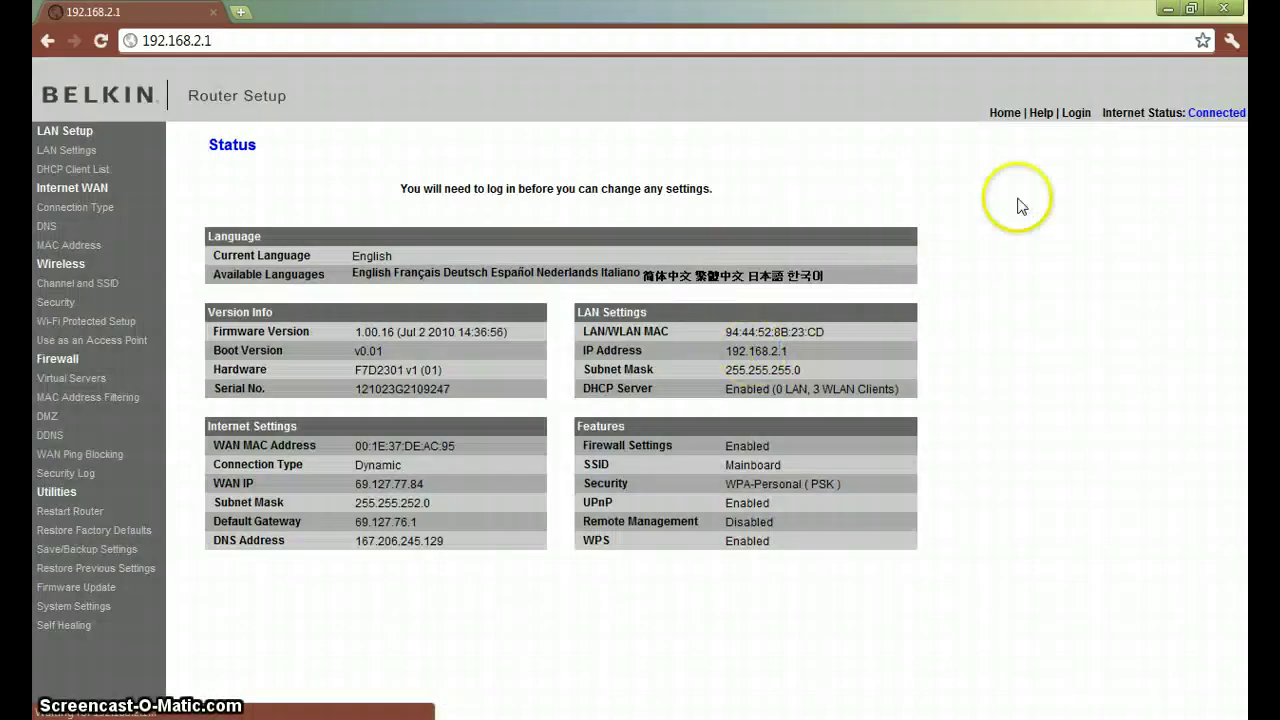
- Log in to the Belkin router by entering the router password
{"action": "left_click", "coordinate": [1078, 114]}
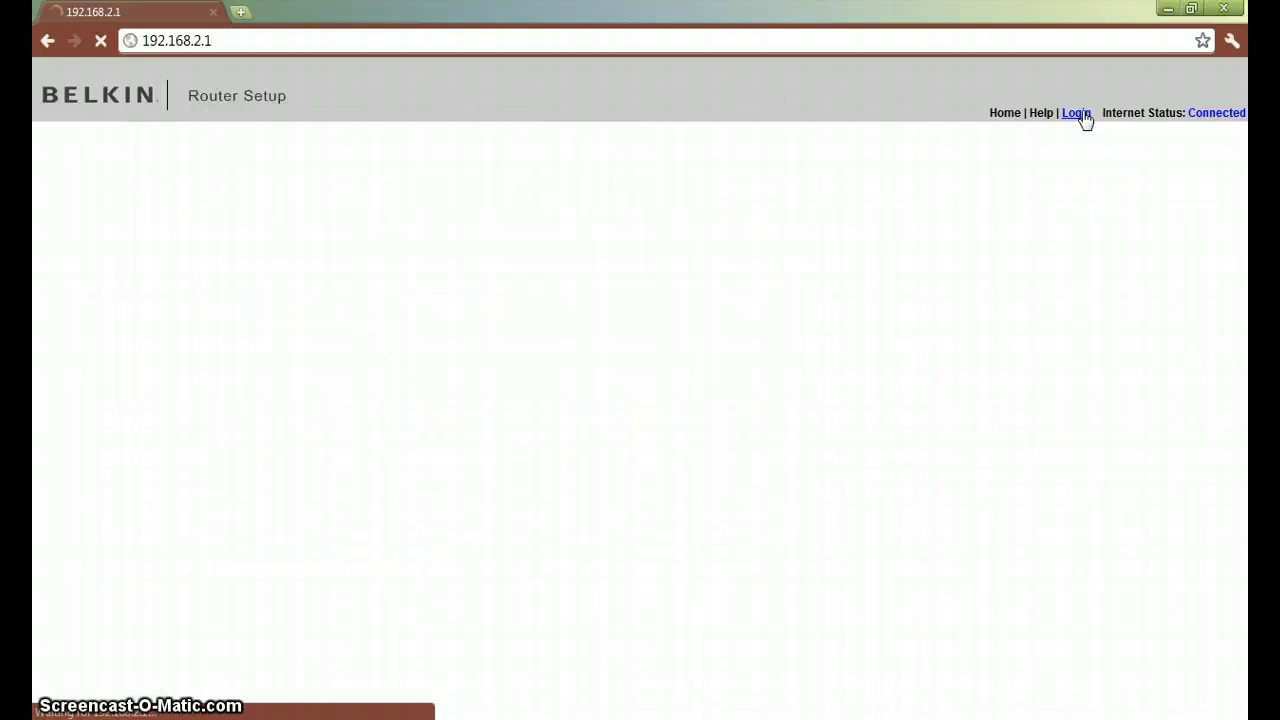
{"action": "left_click", "coordinate": [931, 260]}
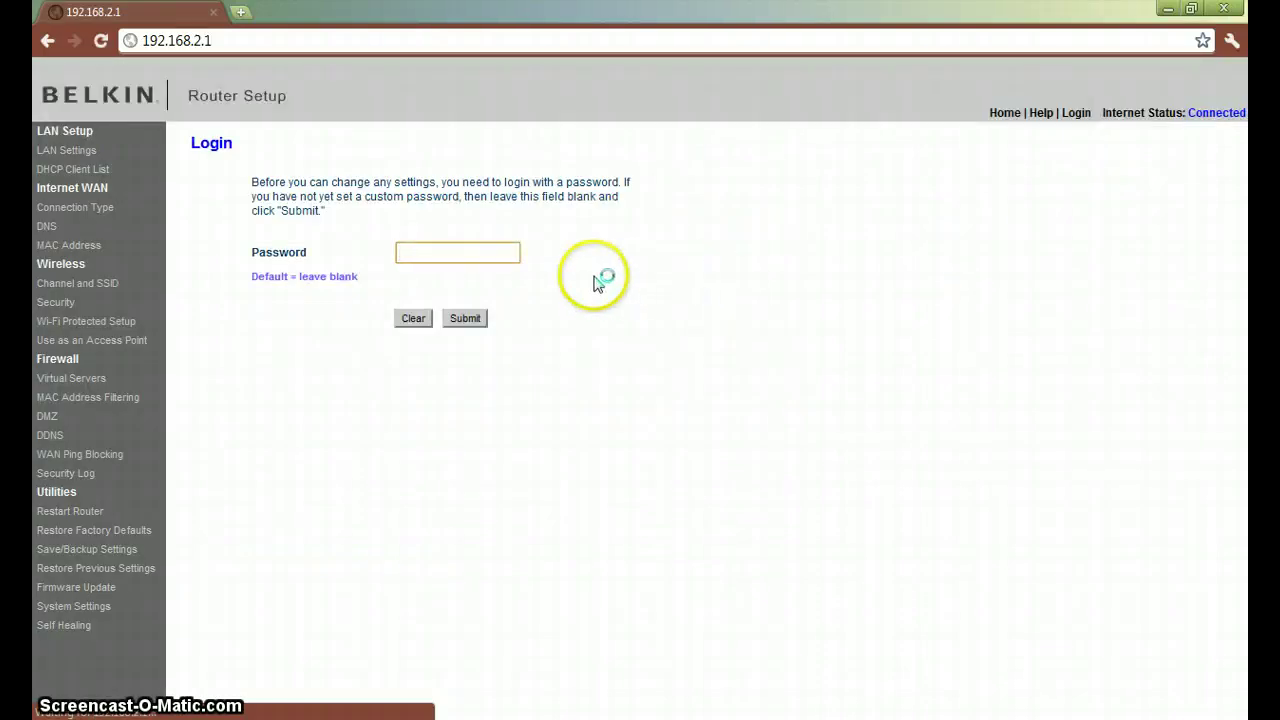
{"action": "left_click", "coordinate": [466, 318]}
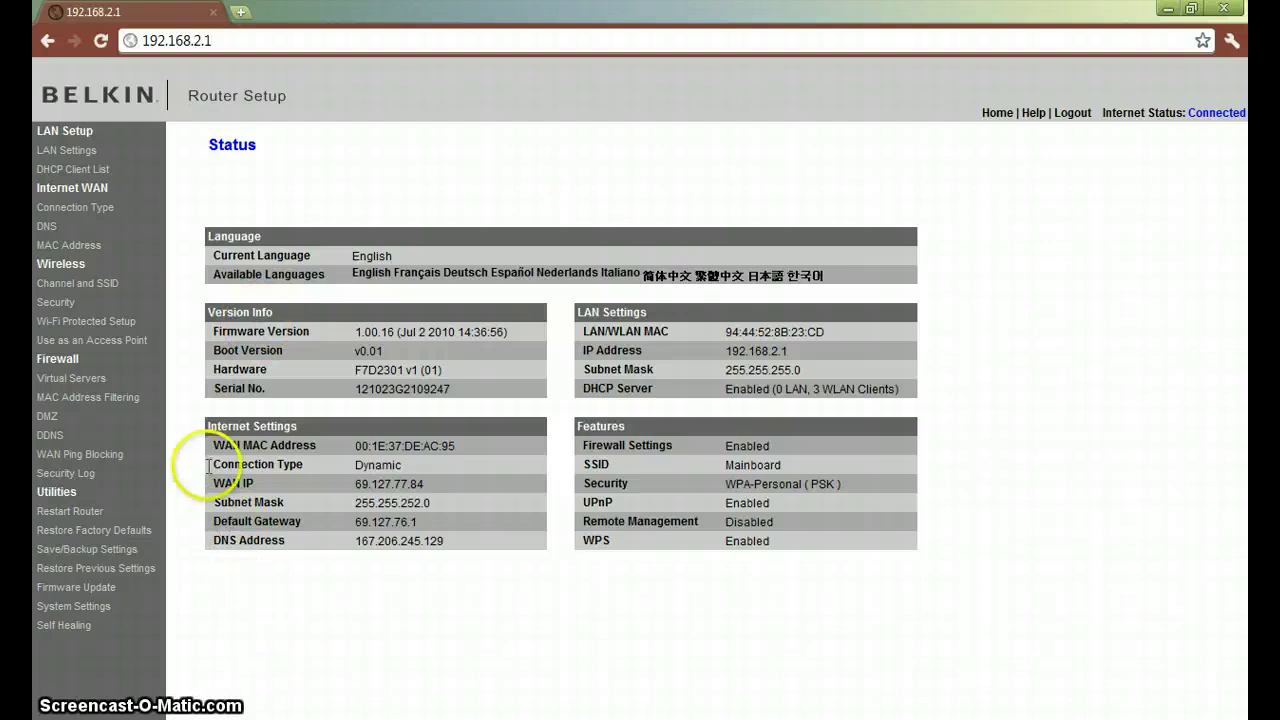
- Open Firewall > Virtual Servers and review the TCP entries for ports 25564 and 25565
{"action": "left_click", "coordinate": [103, 392]}
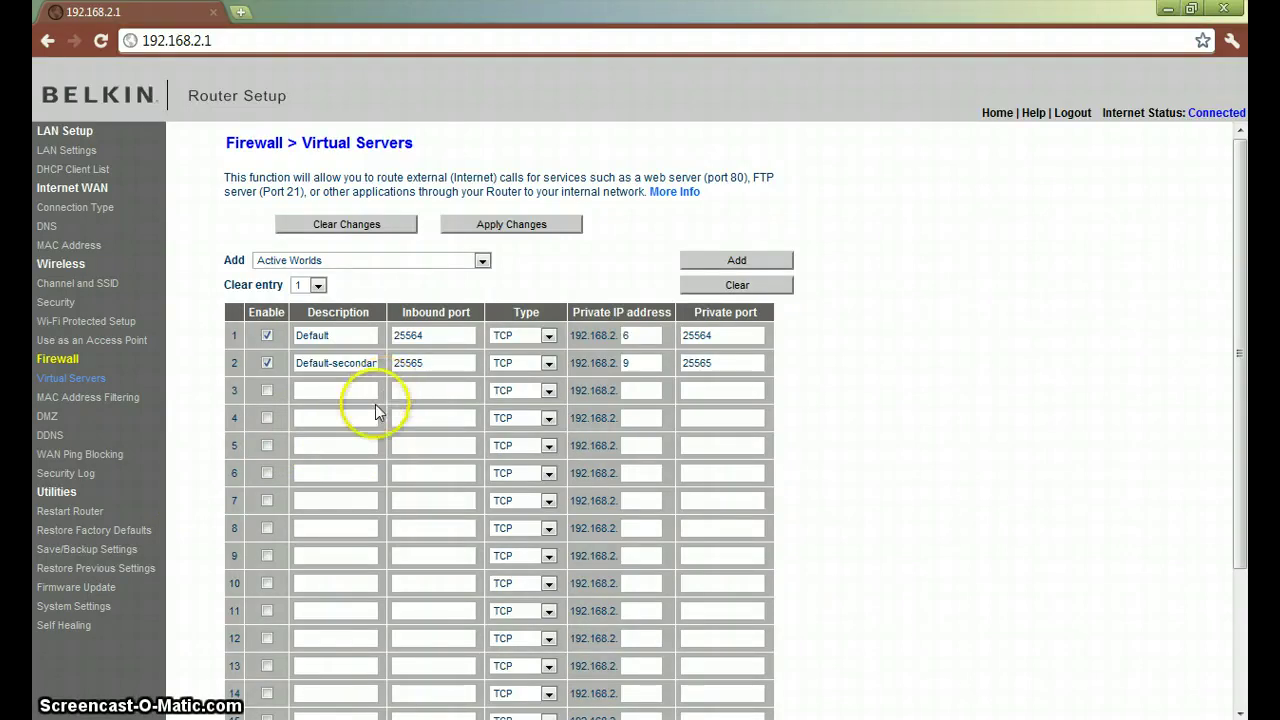
{"action": "scroll", "coordinate": [340, 482], "scroll_direction": "down", "scroll_amount": 3}
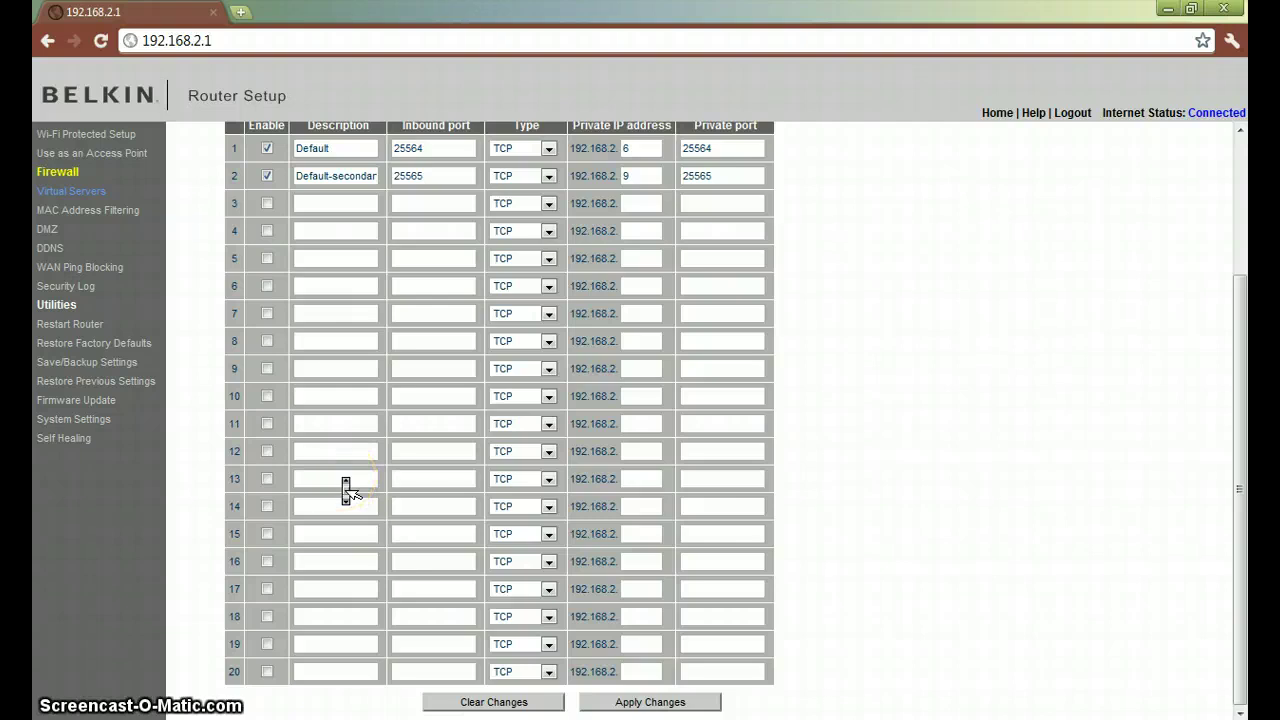
{"action": "scroll", "coordinate": [344, 482], "scroll_direction": "up", "scroll_amount": 3}
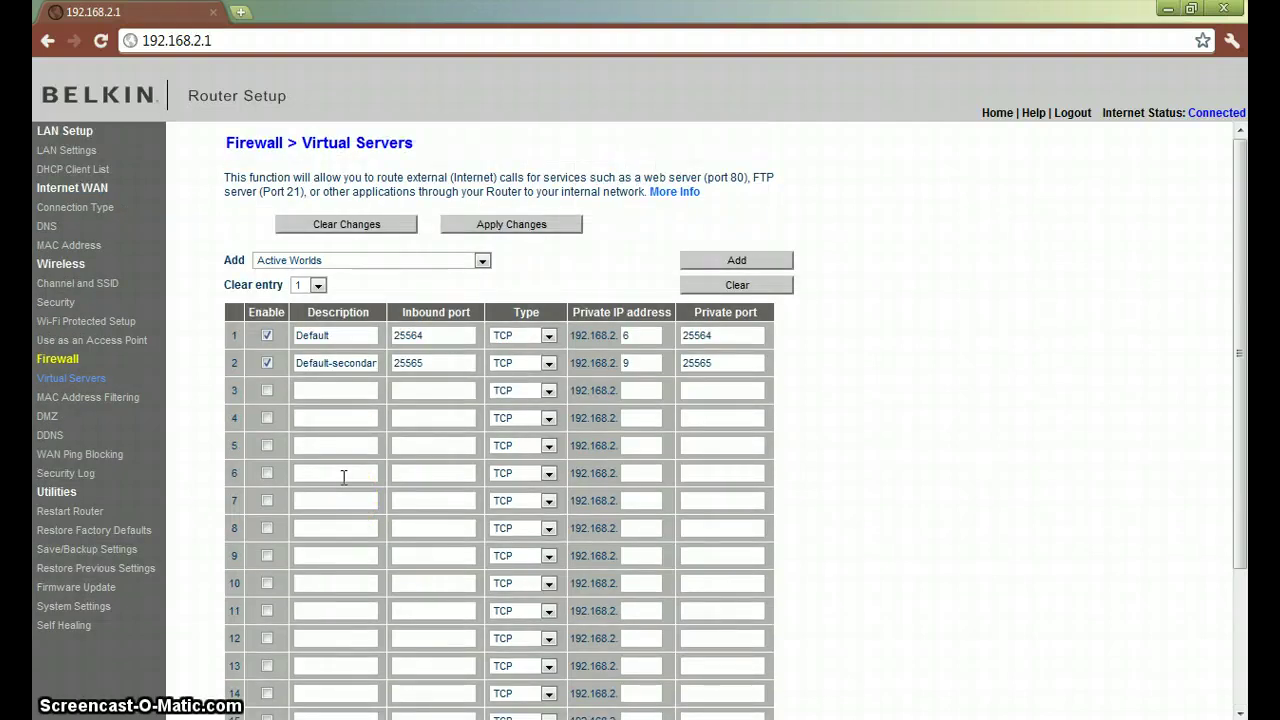
{"action": "left_click", "coordinate": [424, 455]}
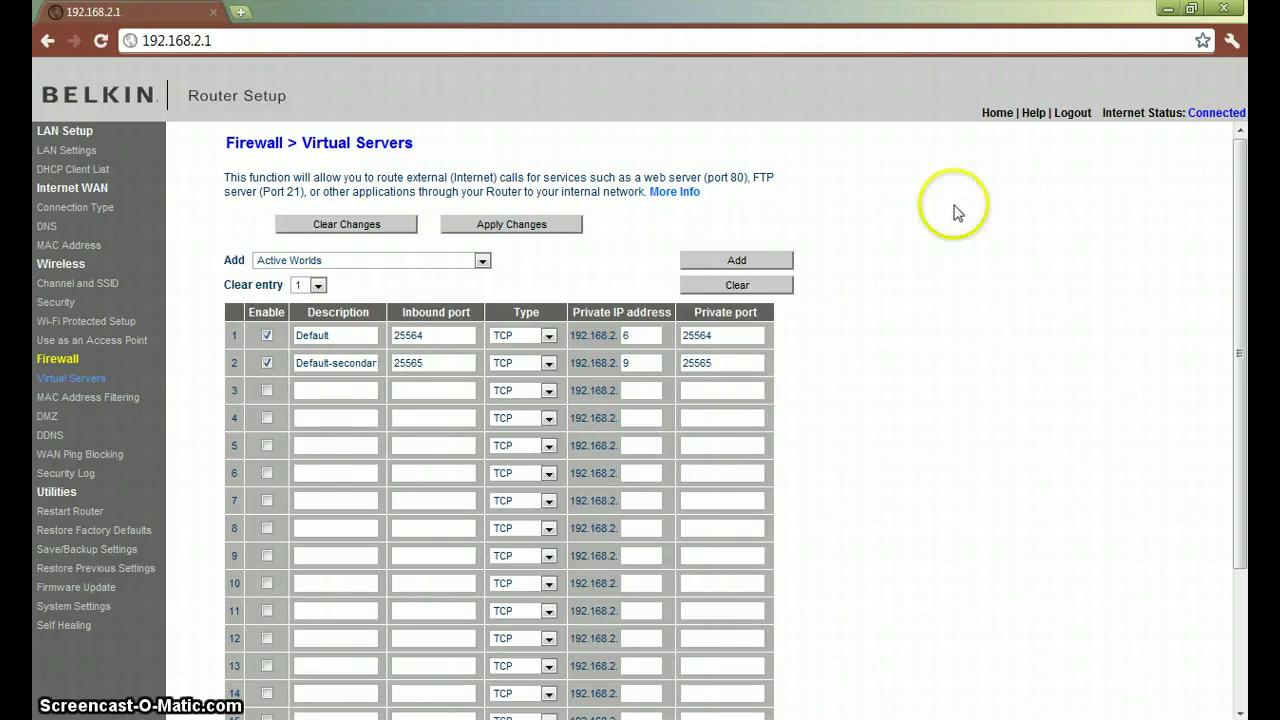
- Minimize Chrome and search the Start menu for 'commandp', closing the empty results
{"action": "left_click", "coordinate": [1223, 9]}
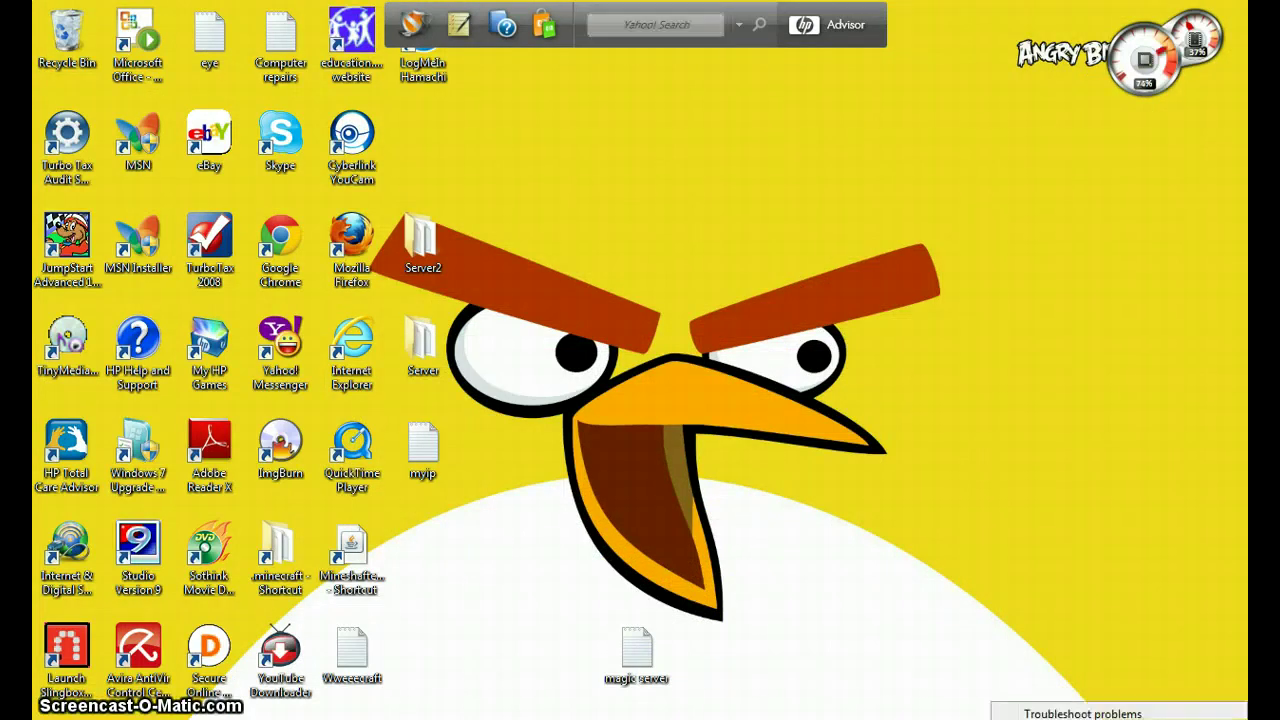
{"action": "left_click", "coordinate": [1013, 532]}
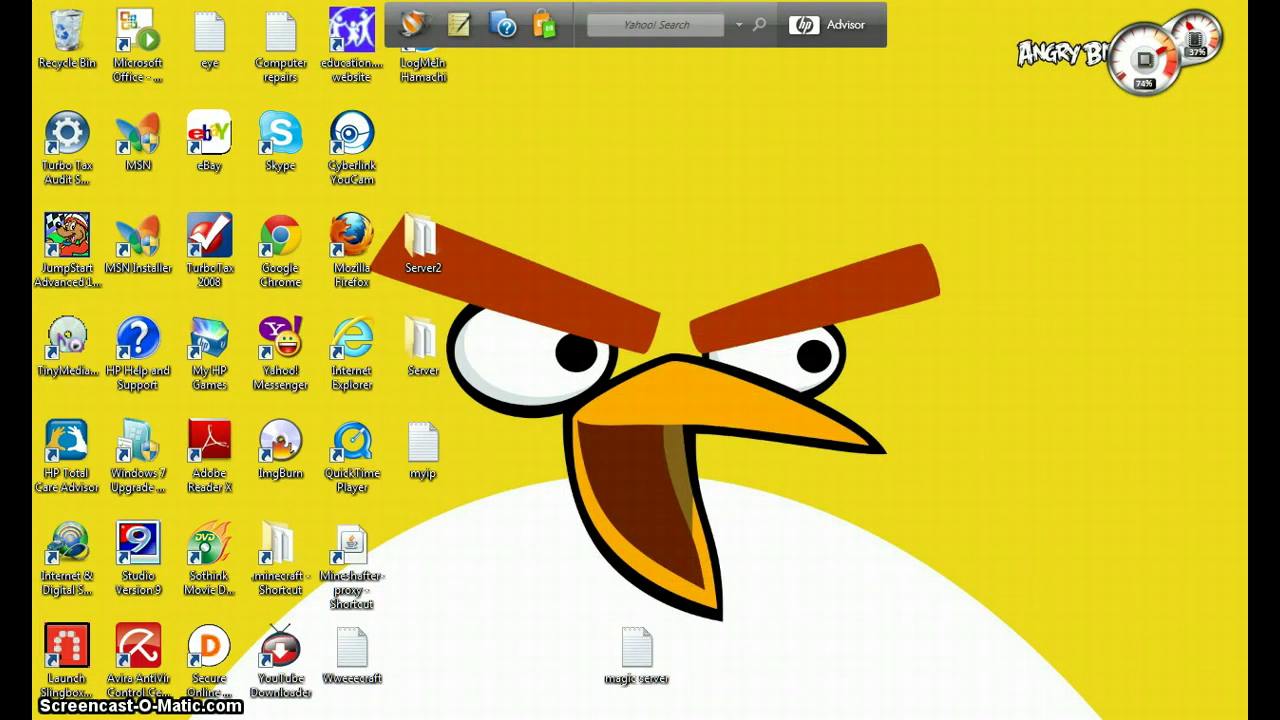
{"action": "key", "text": "super"}
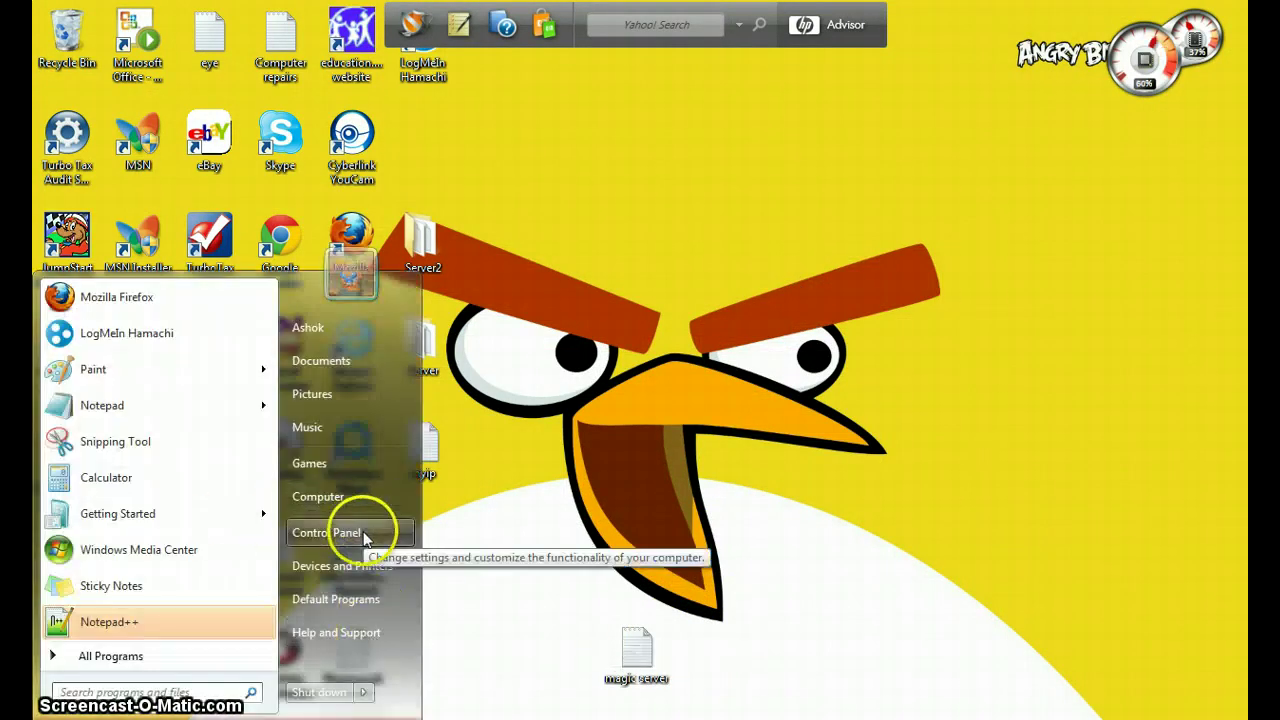
{"action": "left_click", "coordinate": [364, 535]}
{"action": "left_click_drag", "start_coordinate": [364, 538], "coordinate": [322, 543]}
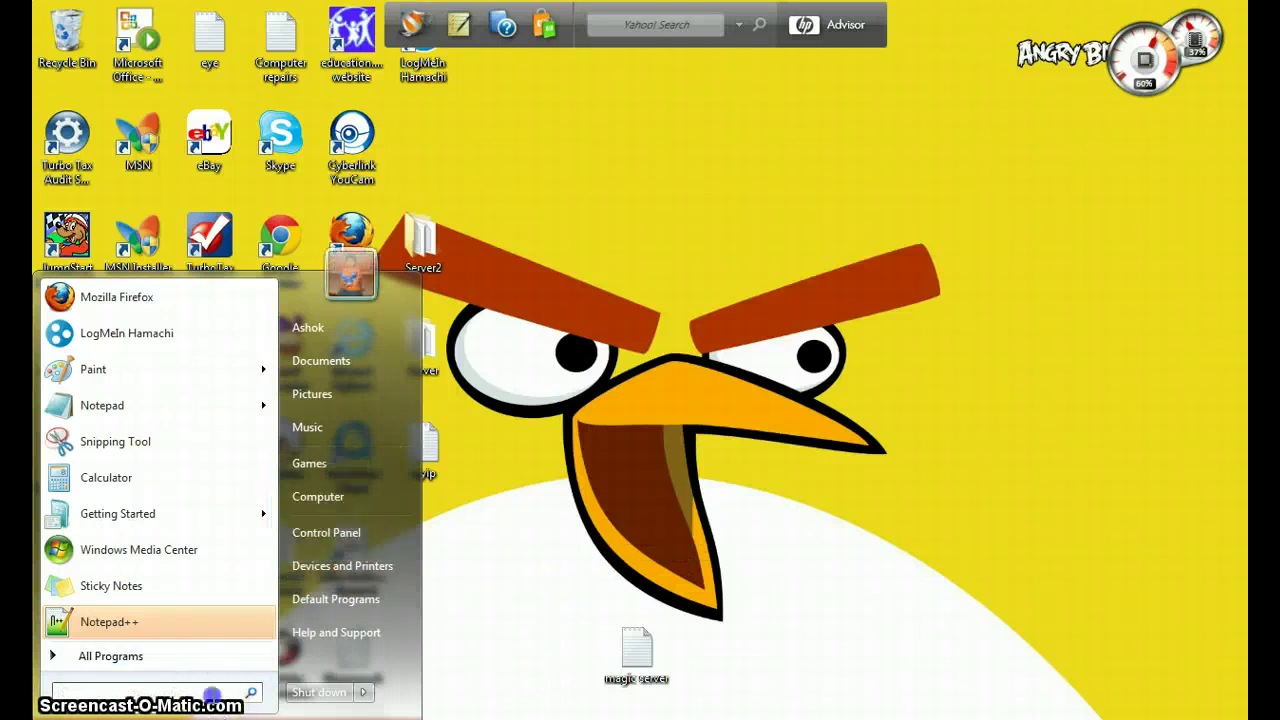
{"action": "left_click", "coordinate": [212, 693]}
{"action": "type", "text": "commandprompt"}
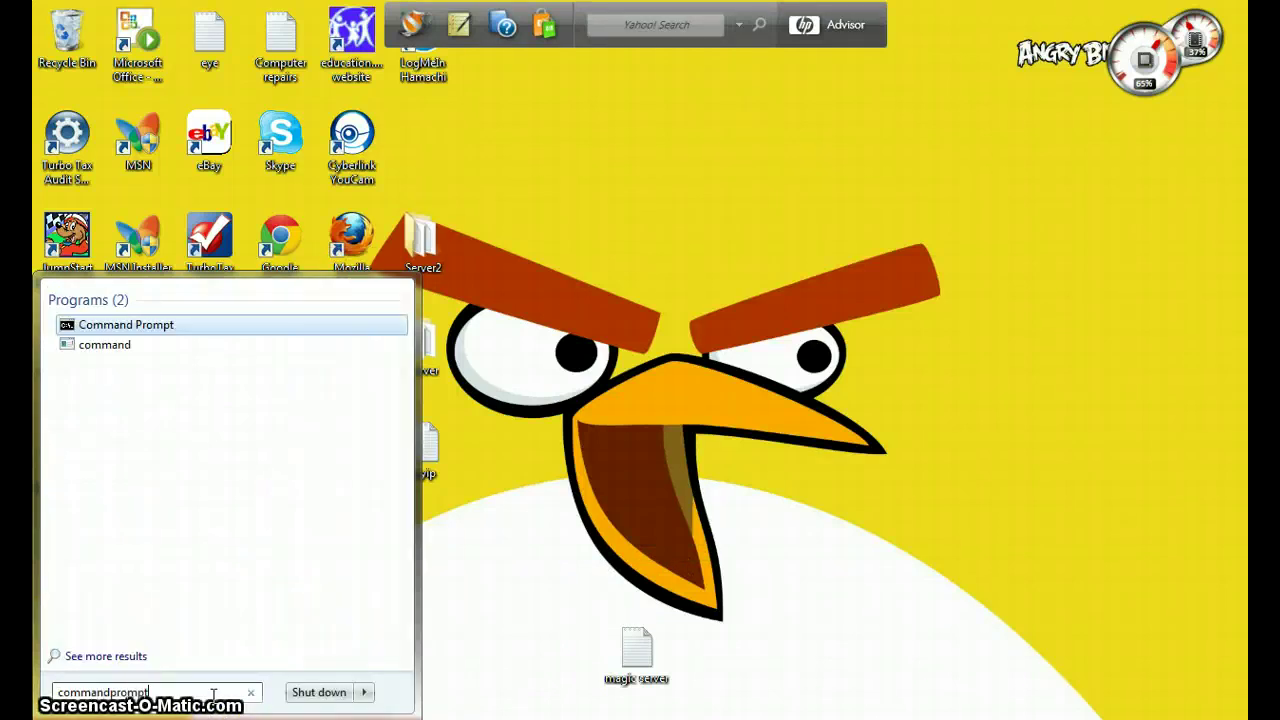
{"action": "key", "text": "Return"}
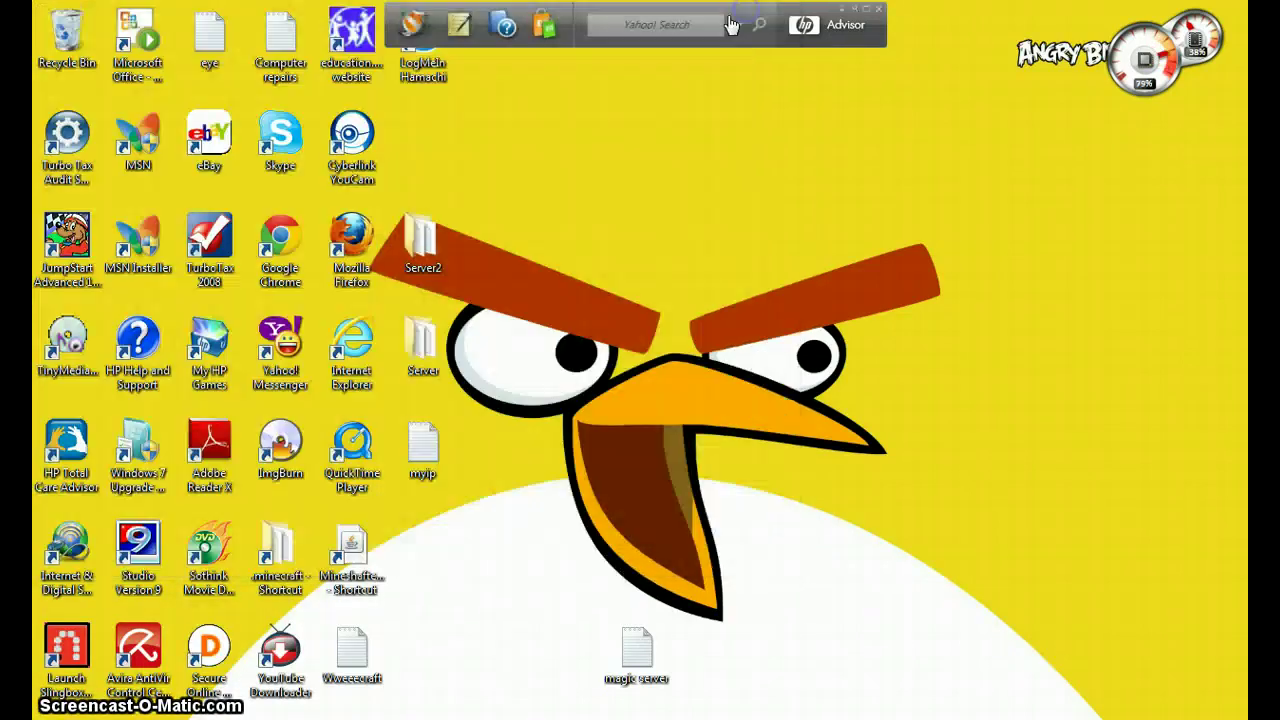
{"action": "left_click", "coordinate": [763, 10]}
- Search the Start menu for 'coman' and launch Command Prompt
{"action": "key", "text": "super"}
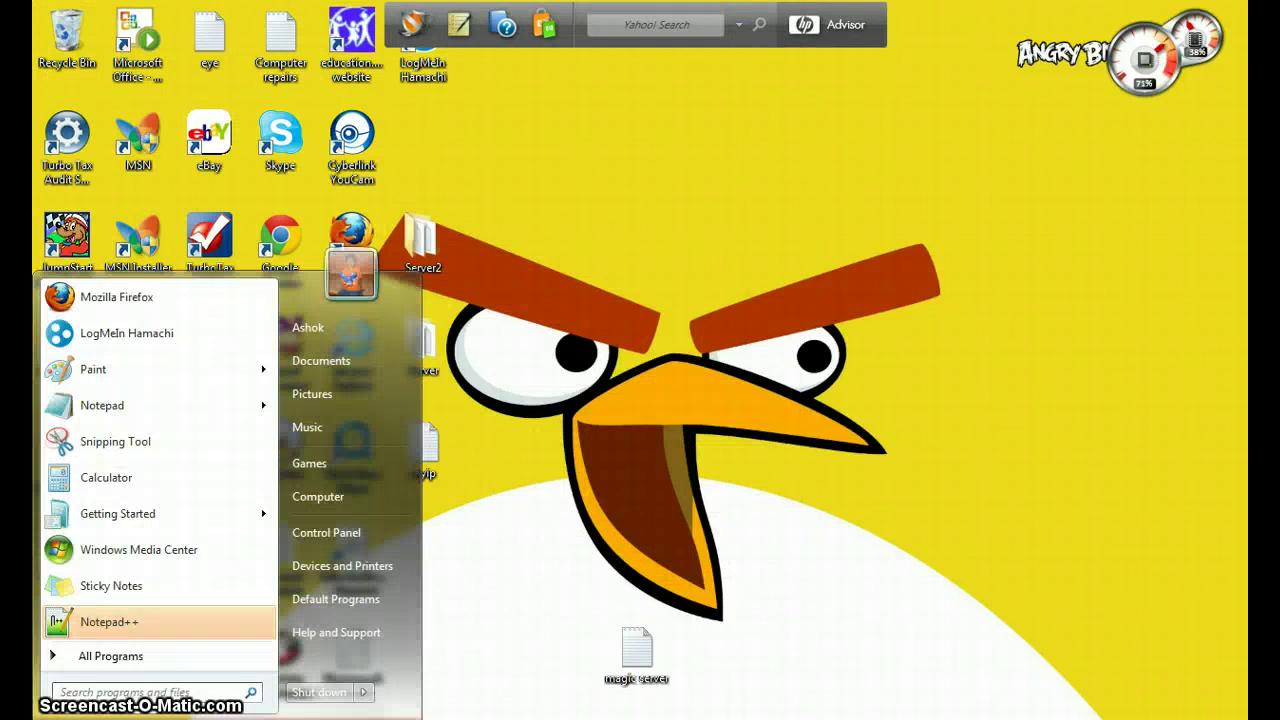
{"action": "type", "text": "comand"}
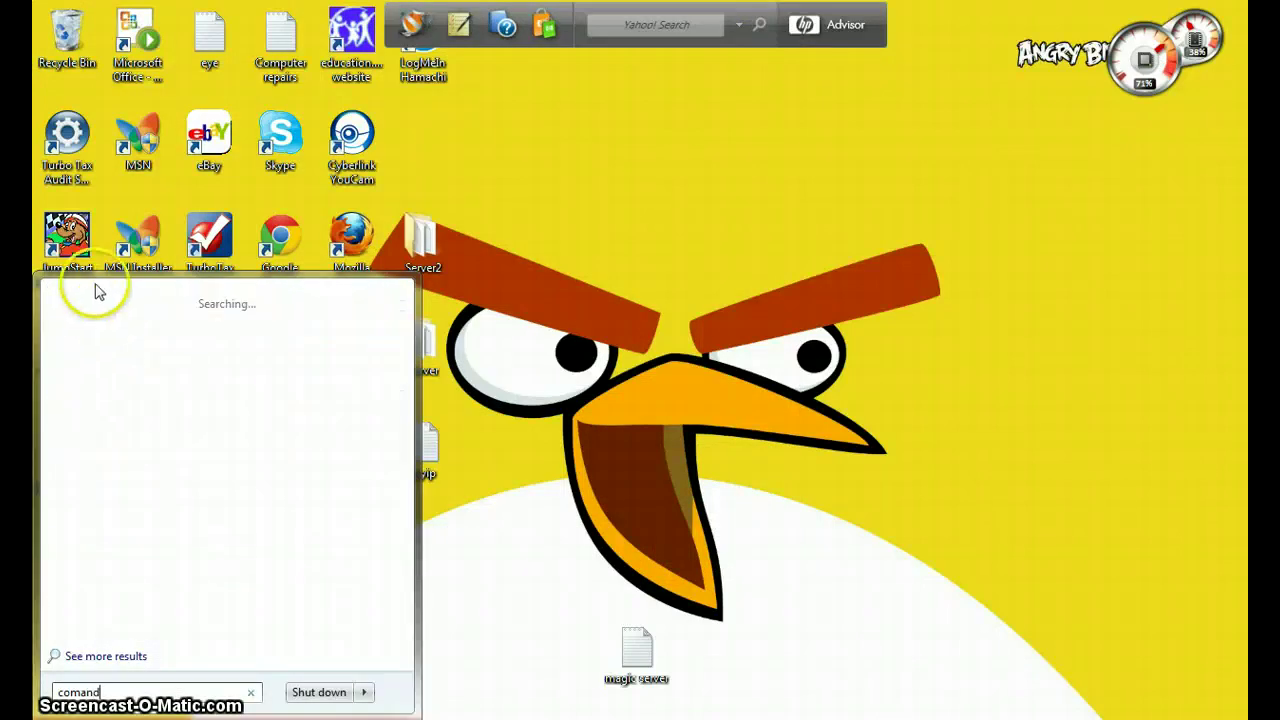
{"action": "key", "text": "BackSpace"}
{"action": "key", "text": "BackSpace"}
{"action": "key", "text": "BackSpace"}
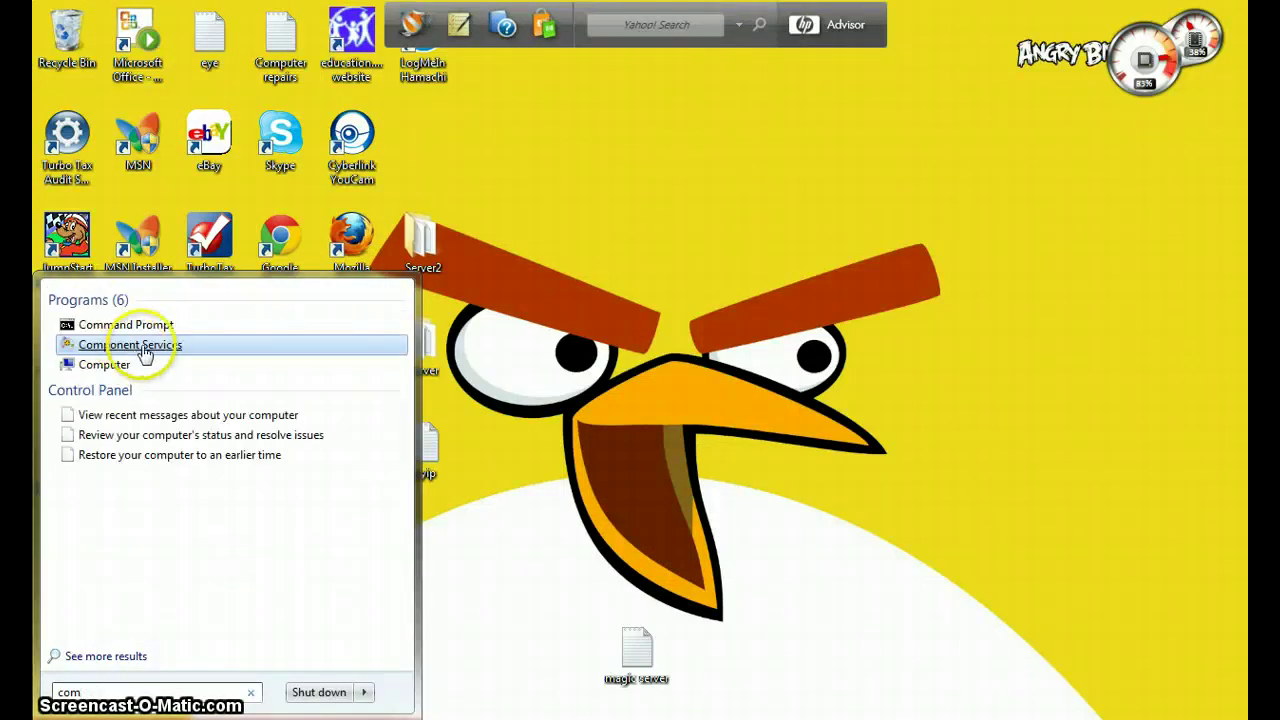
{"action": "left_click", "coordinate": [160, 322]}
- Run ipconfig and locate the wireless adapter's IPv4 address 192.168.2.9
{"action": "left_click", "coordinate": [540, 322]}
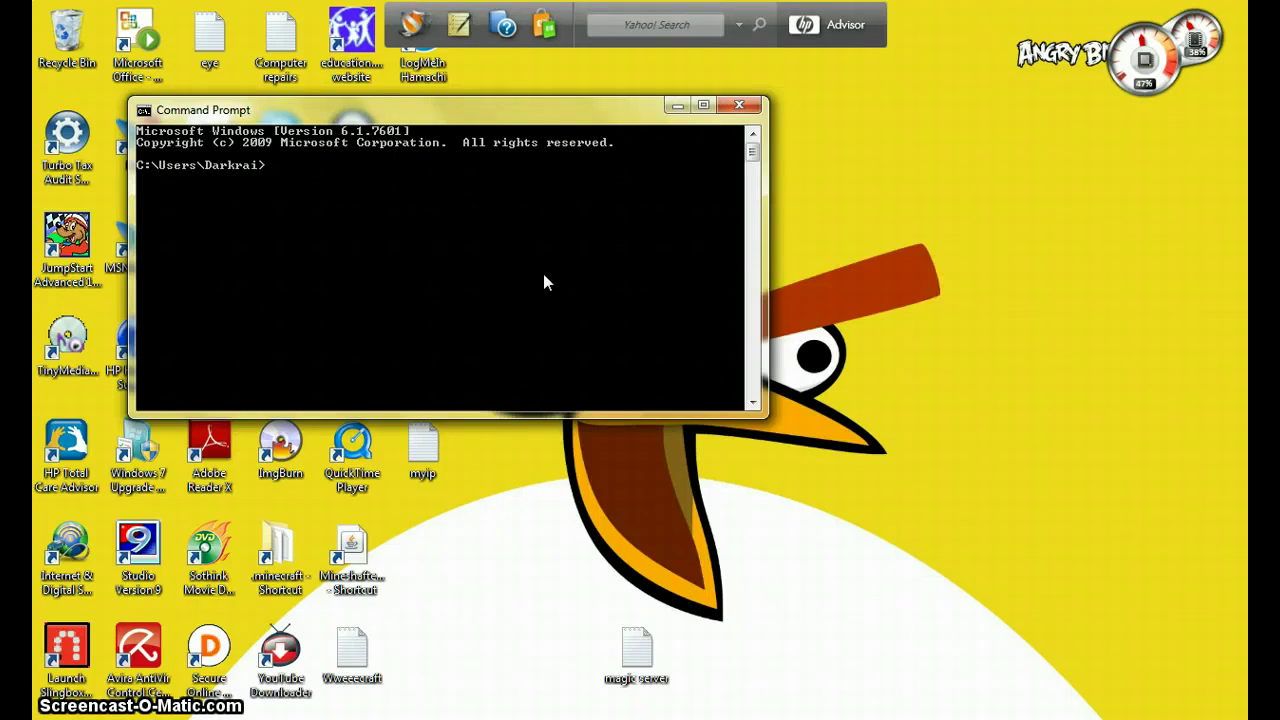
{"action": "type", "text": "ipconfig"}
{"action": "key", "text": "Return"}
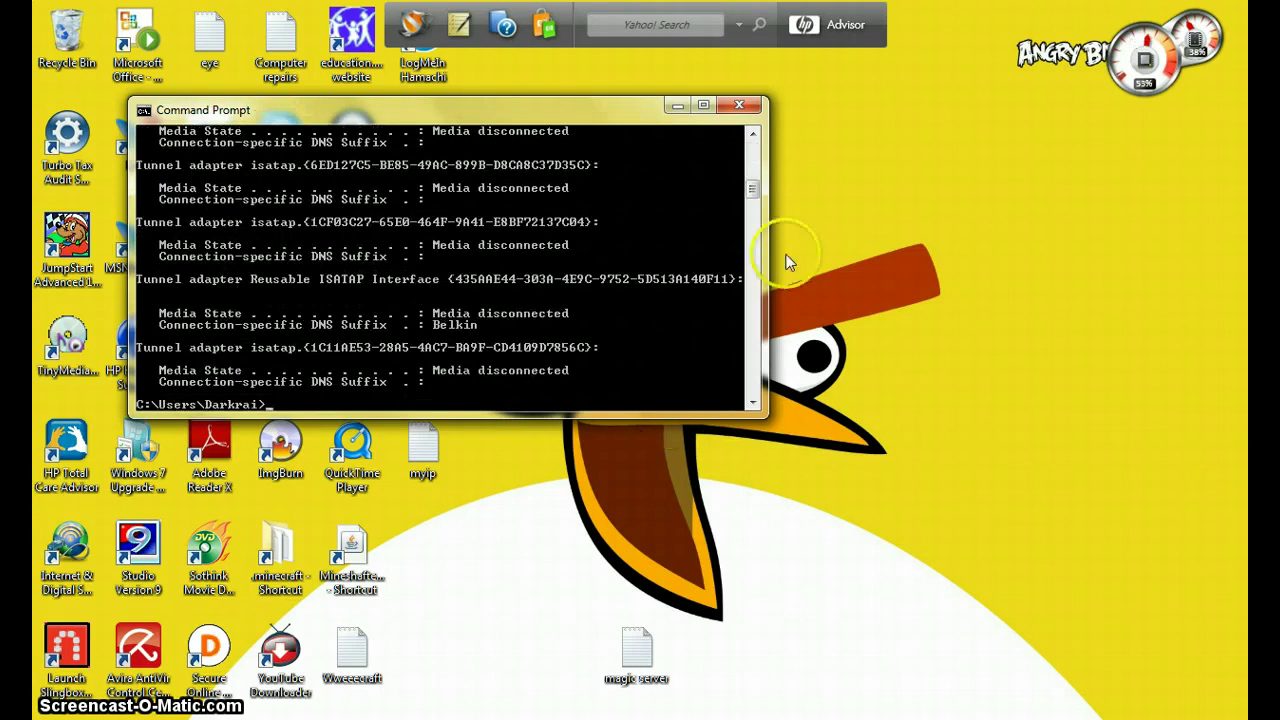
{"action": "left_click_drag", "start_coordinate": [755, 193], "coordinate": [760, 170]}
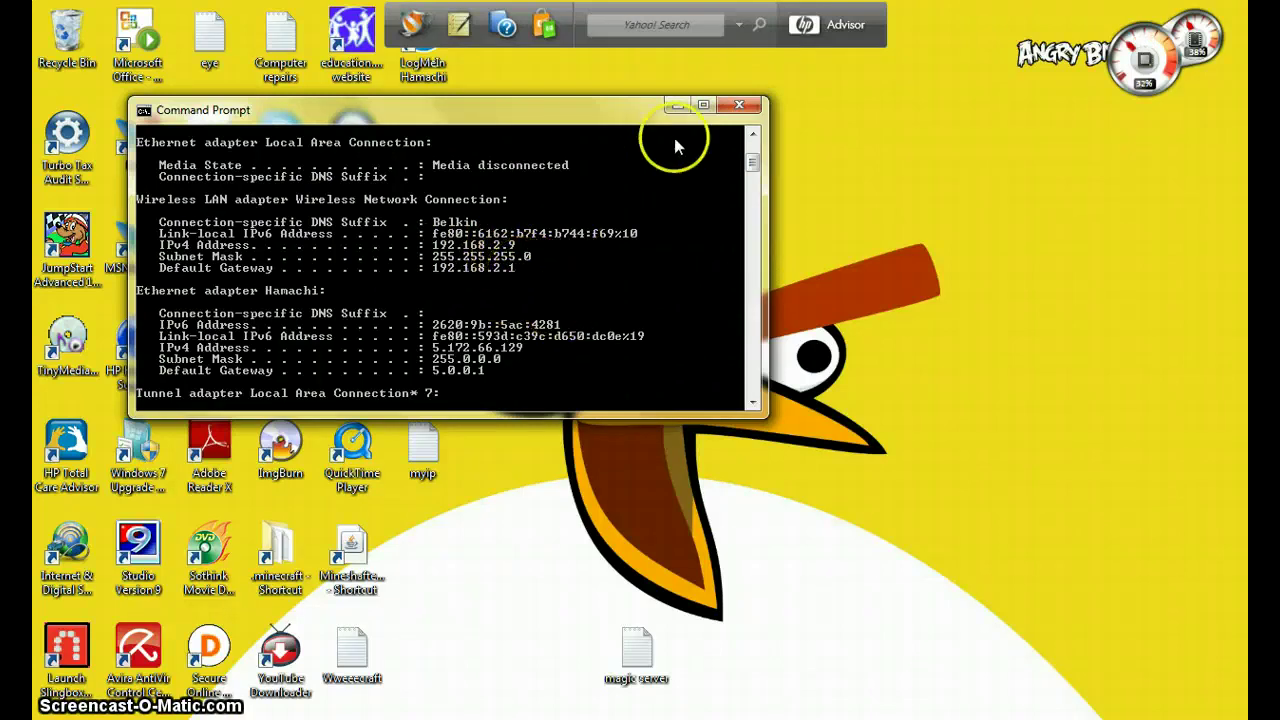
- Return to the Virtual Servers table and try editing row 3, leaving it disabled
{"action": "left_click", "coordinate": [749, 105]}
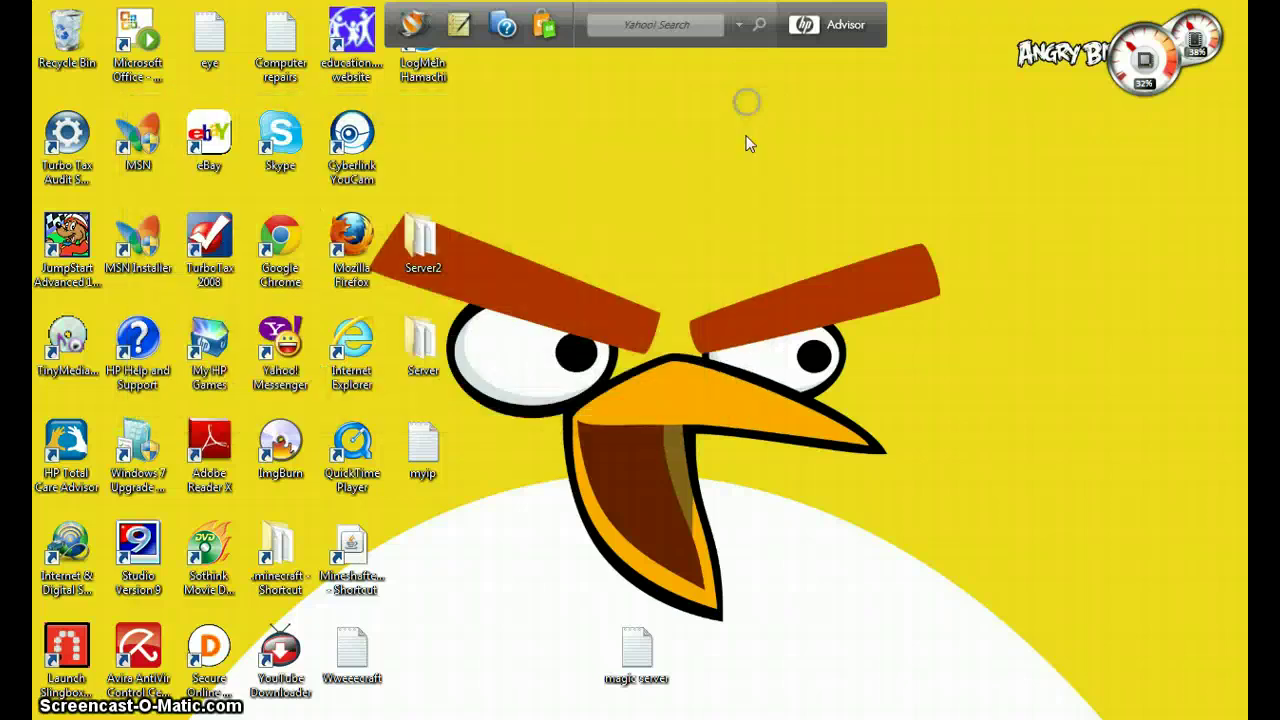
{"action": "left_click", "coordinate": [669, 719]}
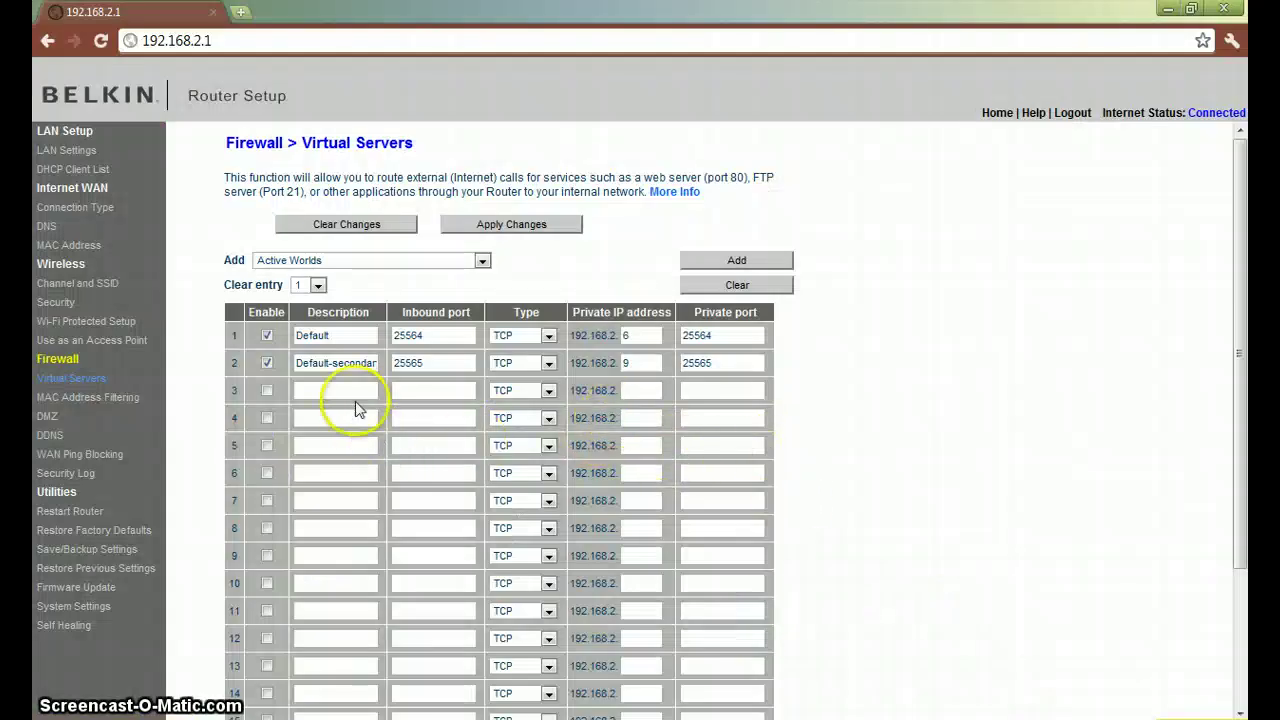
{"action": "left_click", "coordinate": [350, 392]}
{"action": "left_click", "coordinate": [267, 391]}
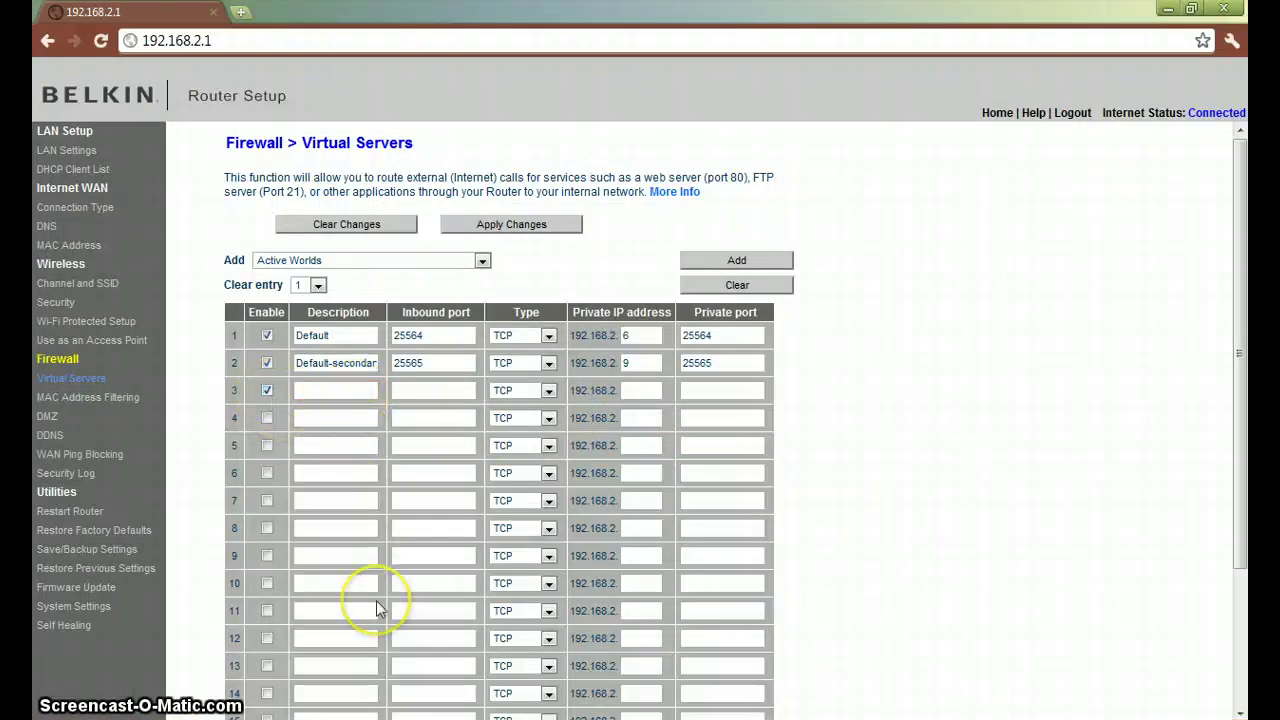
{"action": "left_click", "coordinate": [349, 392]}
{"action": "left_click_drag", "start_coordinate": [353, 399], "coordinate": [405, 397]}
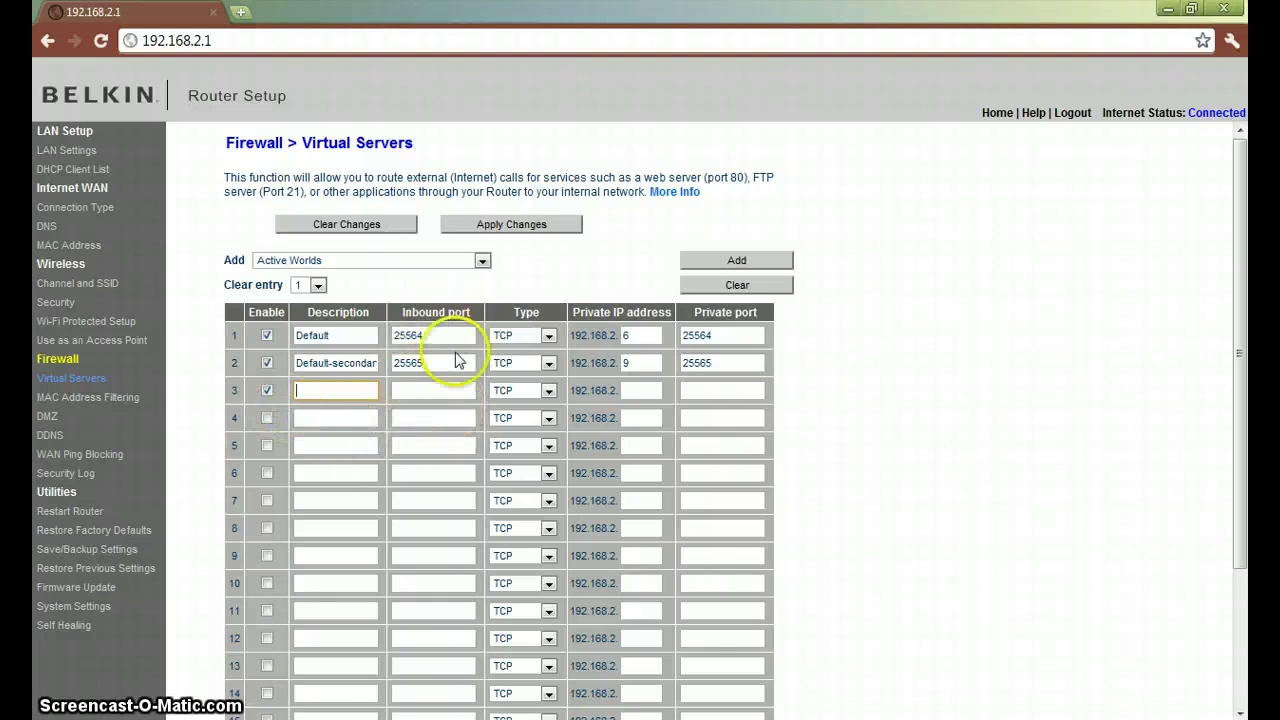
{"action": "left_click", "coordinate": [269, 391]}
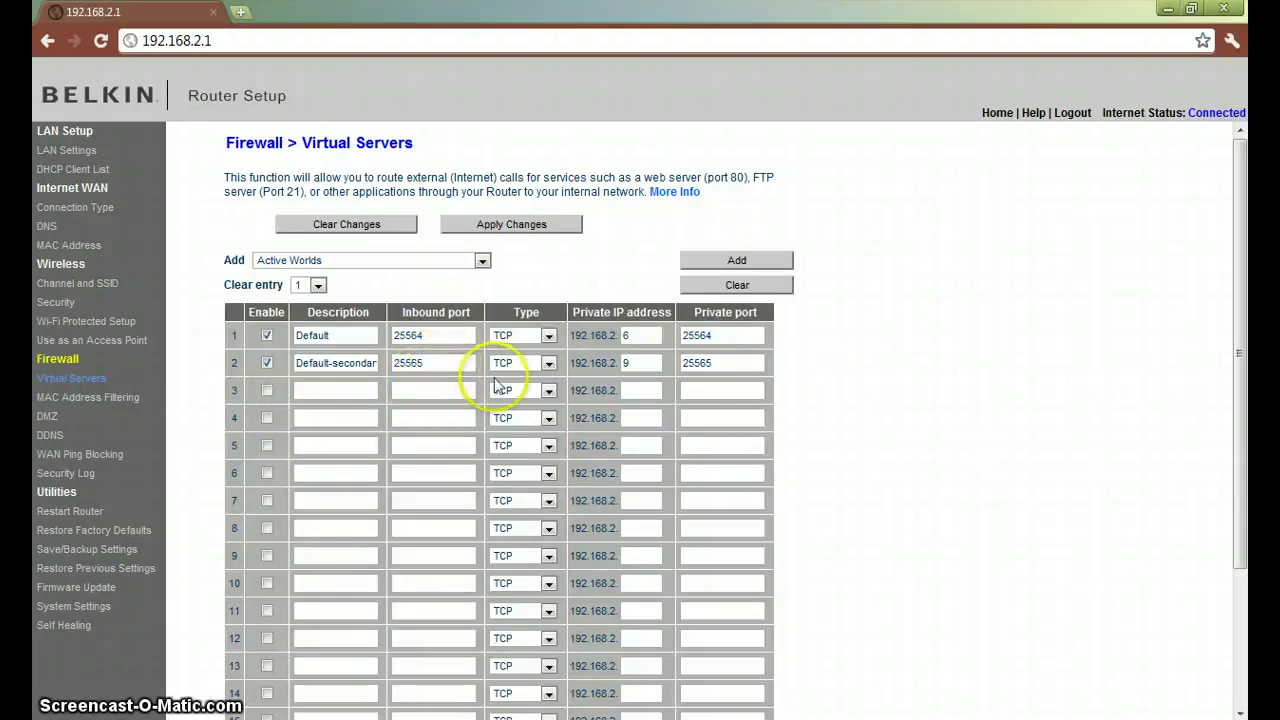
- Set row 2 to TCP with private IP 192.168.2.9 and private port 25565
{"action": "left_click", "coordinate": [550, 364]}
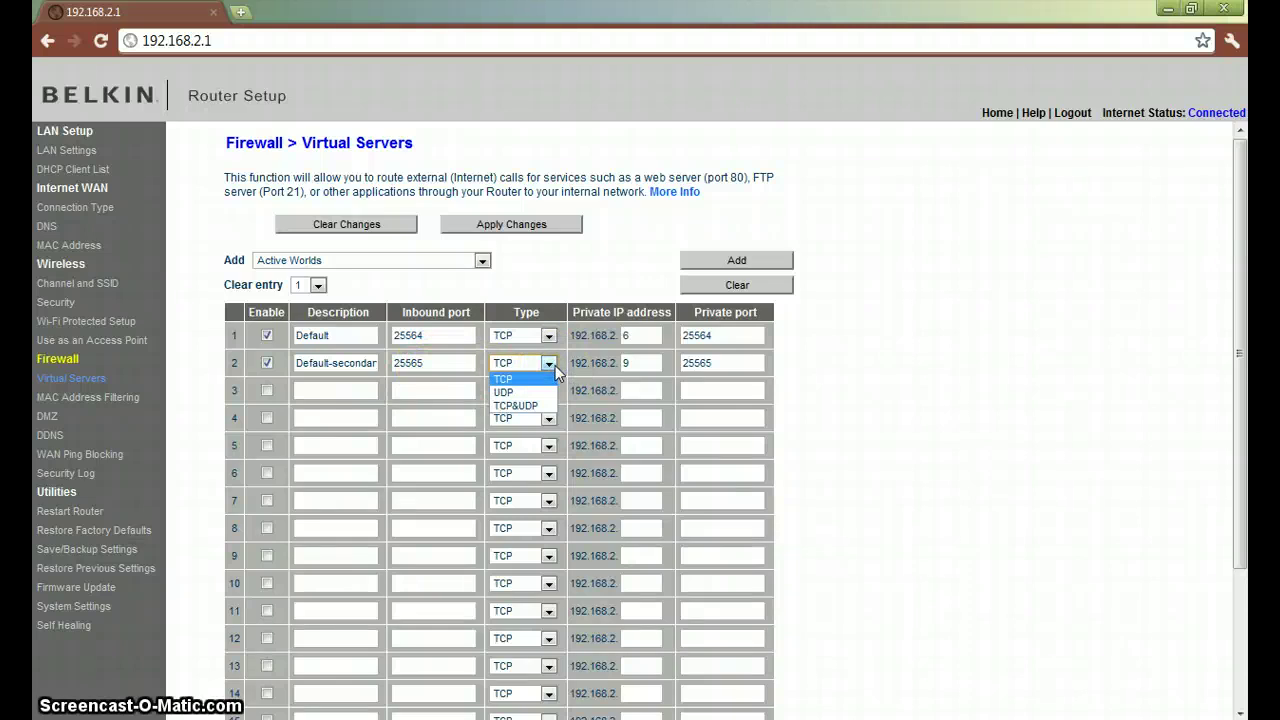
{"action": "left_click", "coordinate": [553, 365]}
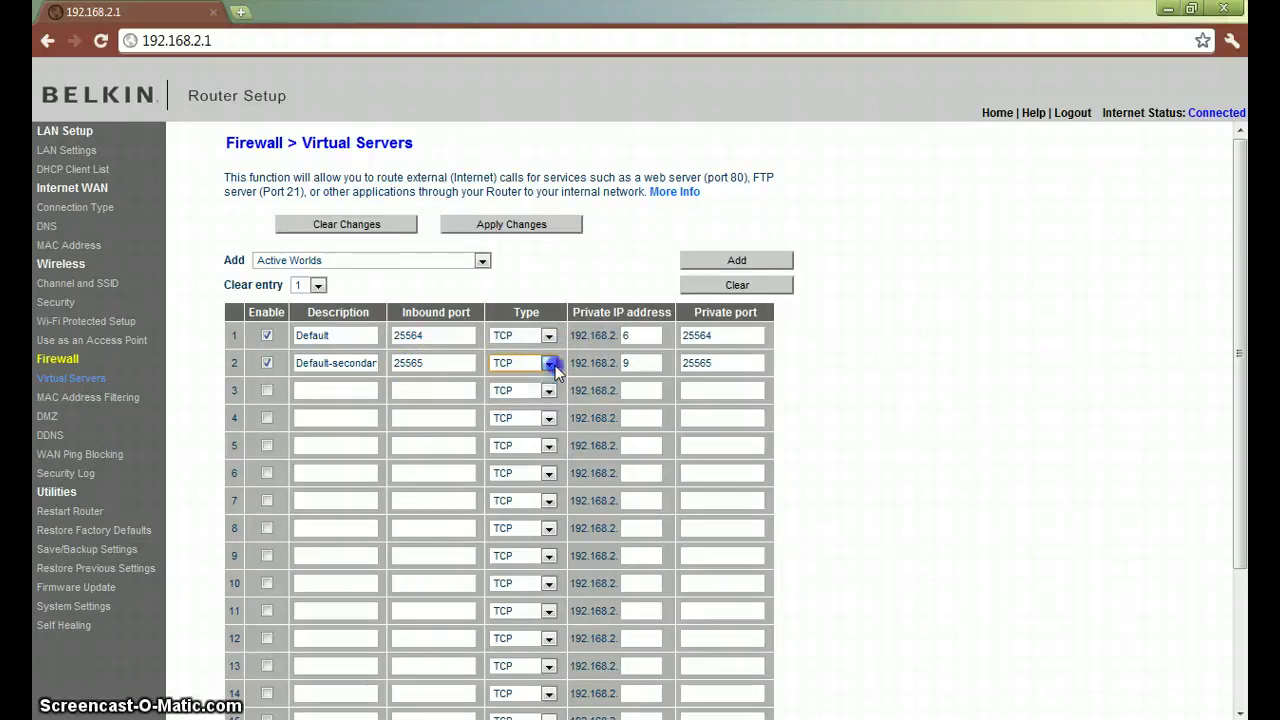
{"action": "left_click", "coordinate": [645, 365]}
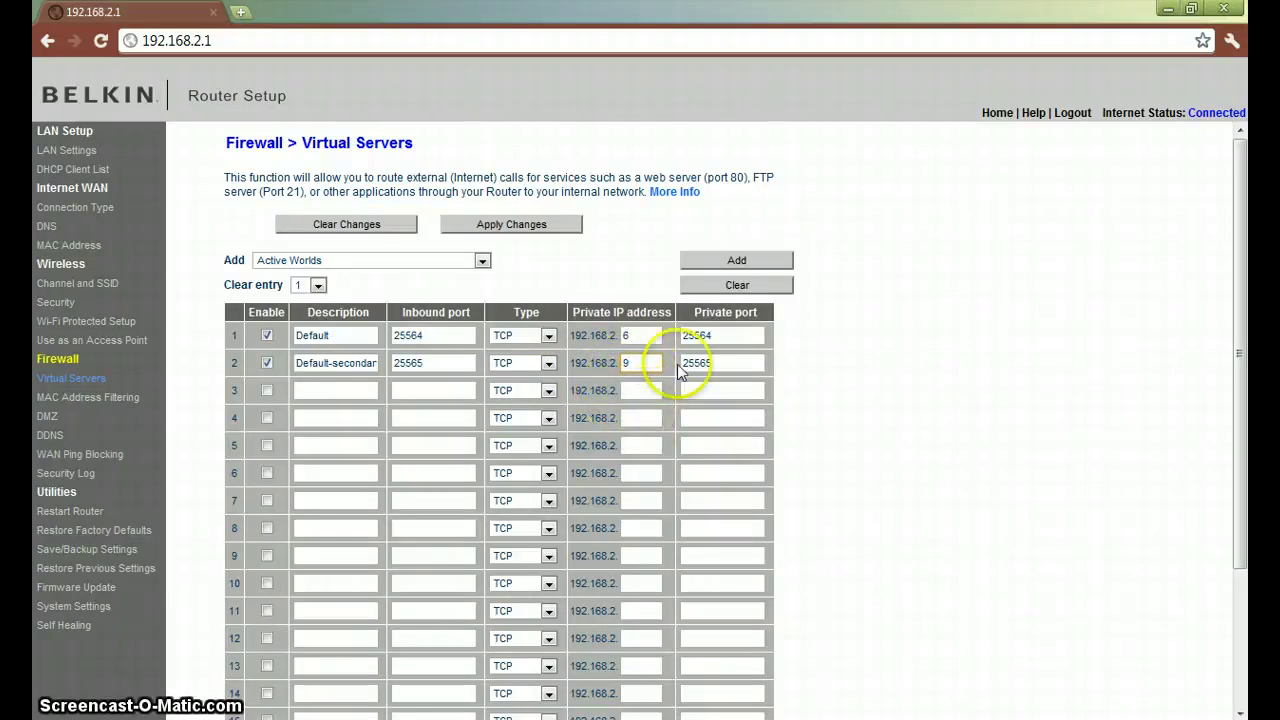
{"action": "left_click", "coordinate": [714, 362]}
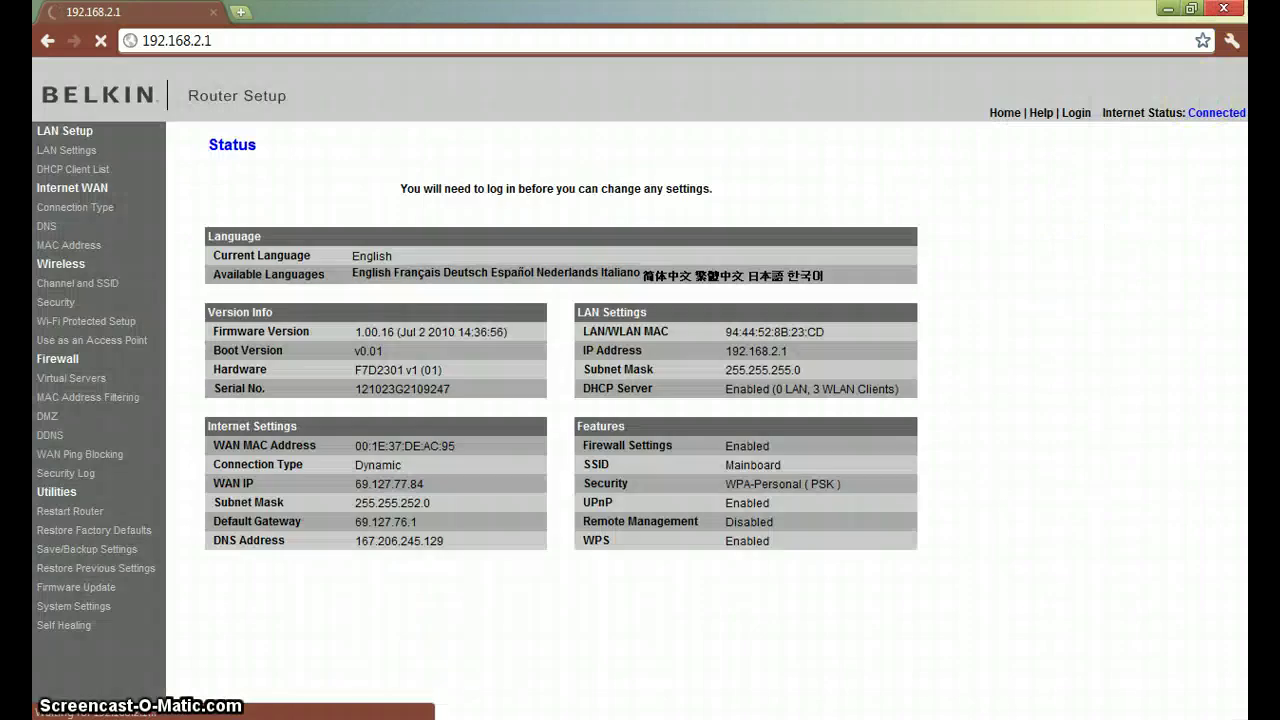
- Close Chrome and open the desktop Server folder in Explorer
{"action": "key", "text": "alt+F4"}
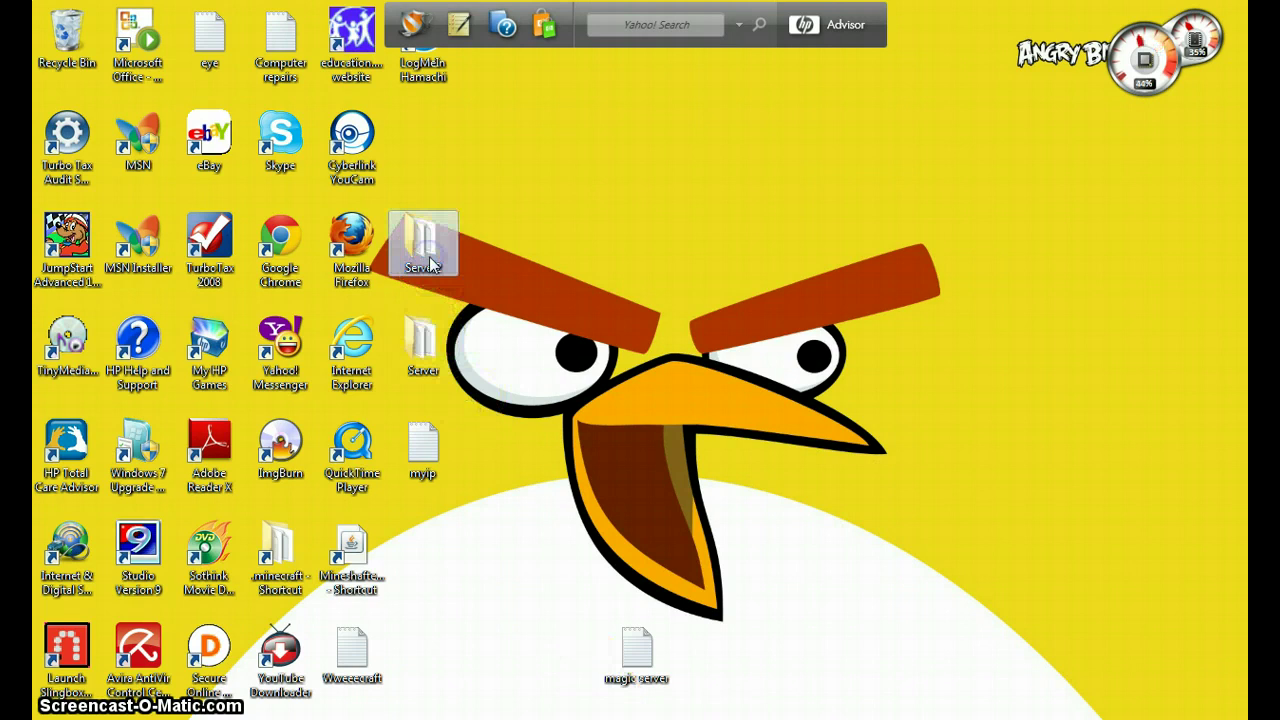
{"action": "double_click", "coordinate": [427, 375]}
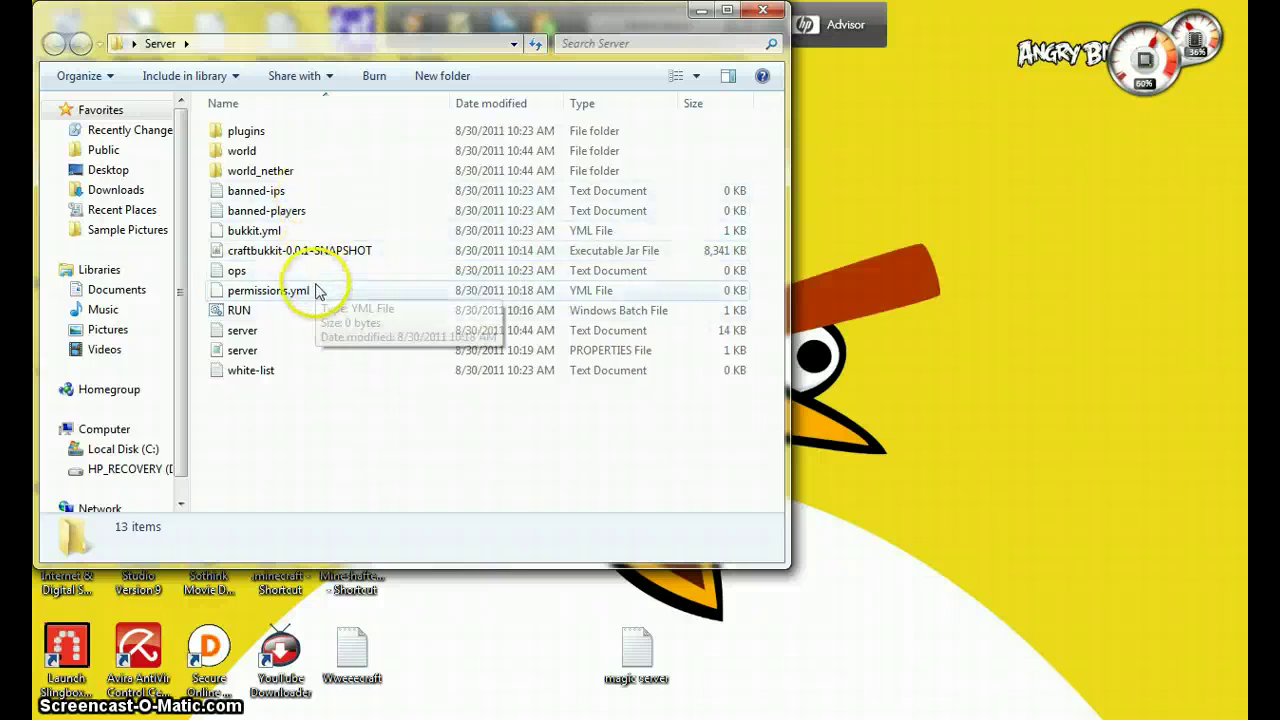
- Change server-ip in server.properties to 192.168.2.9 and save the file
{"action": "double_click", "coordinate": [306, 352]}
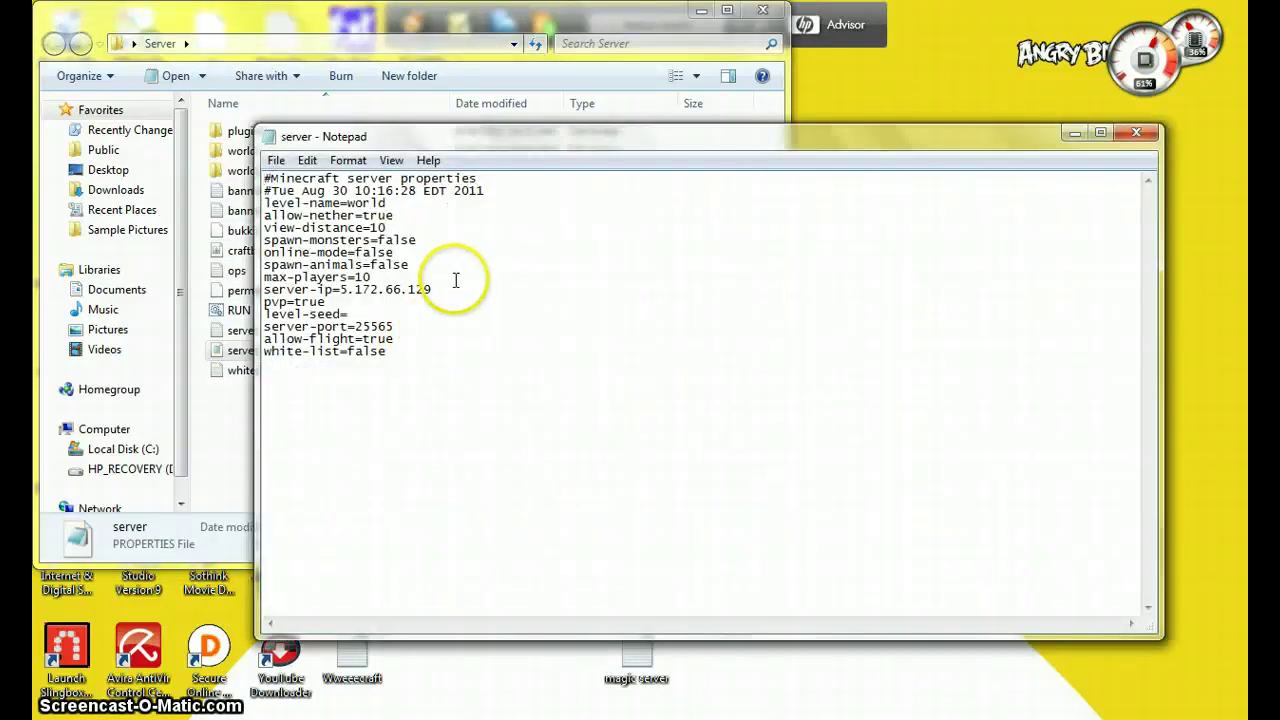
{"action": "left_click", "coordinate": [453, 290]}
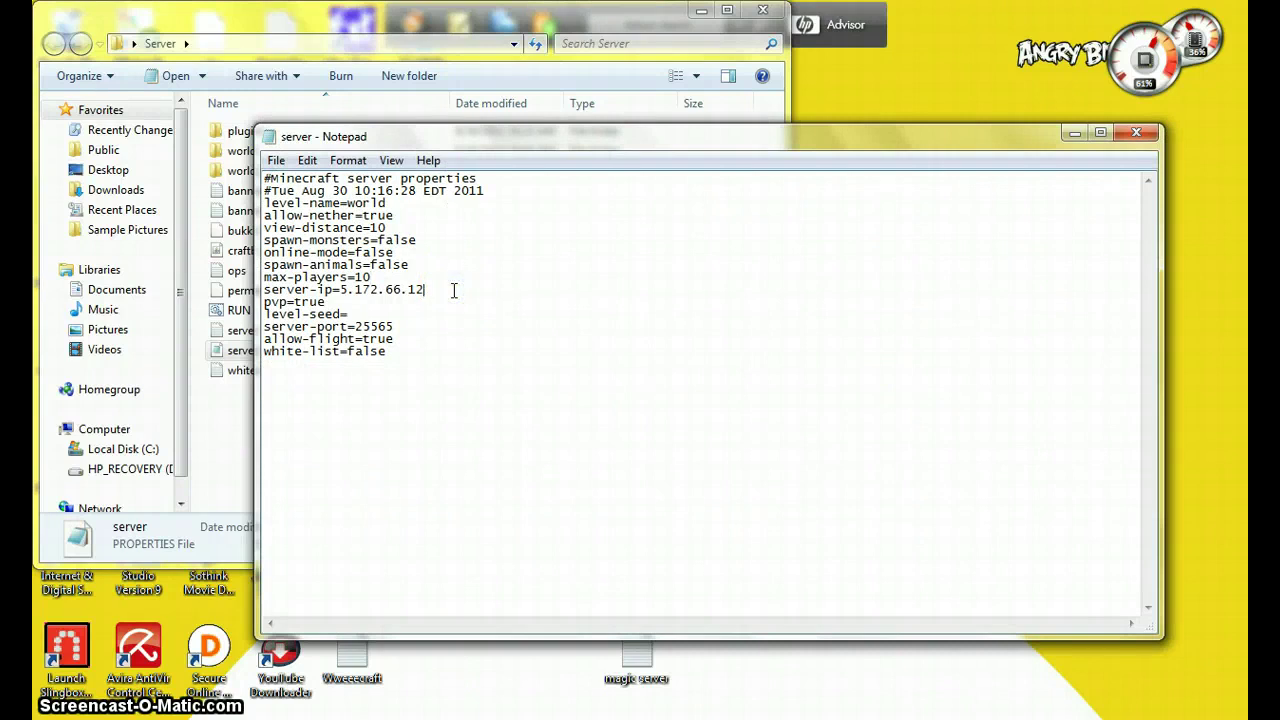
{"action": "key", "text": "BackSpace"}
{"action": "type", "text": "168."}
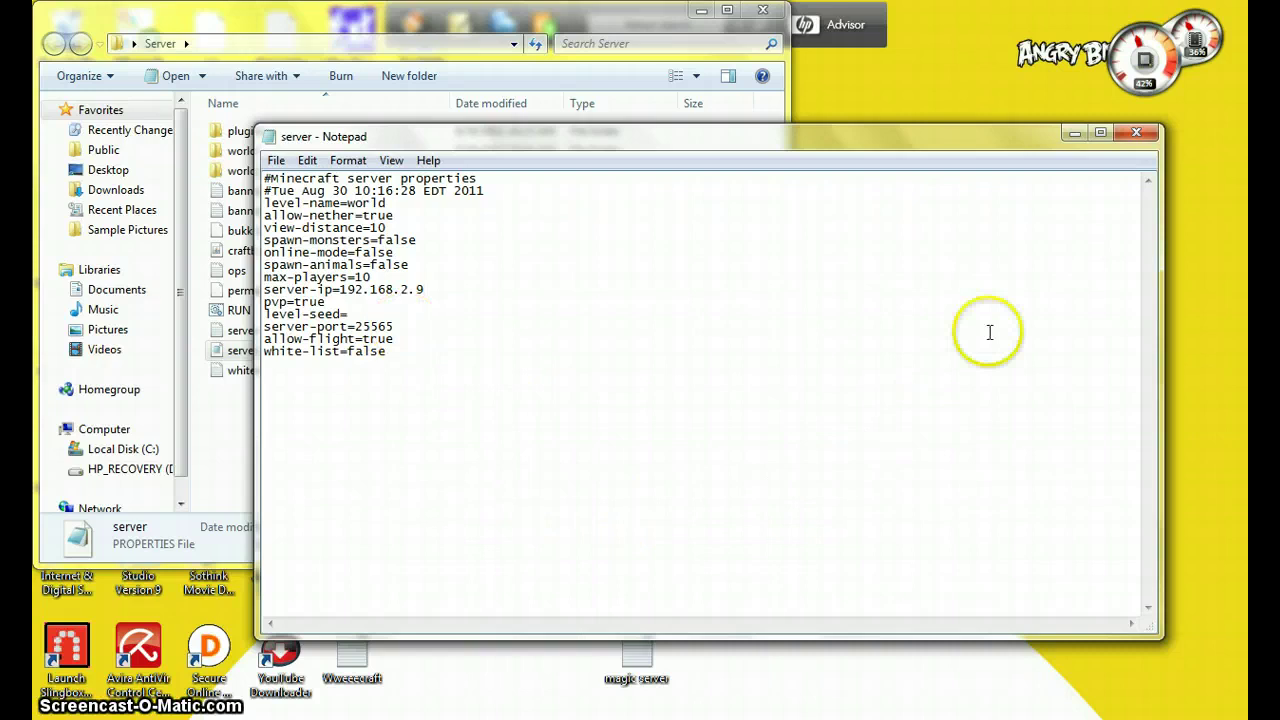
{"action": "left_click", "coordinate": [1135, 135]}
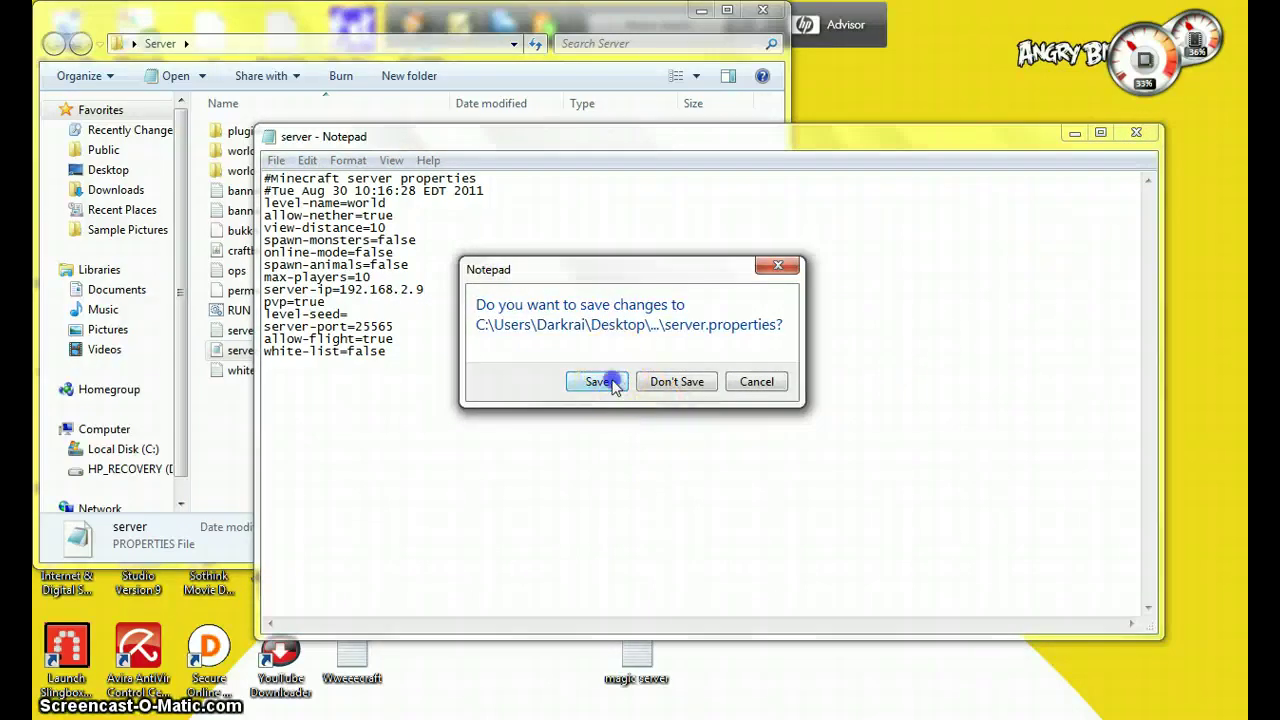
{"action": "left_click", "coordinate": [597, 381]}
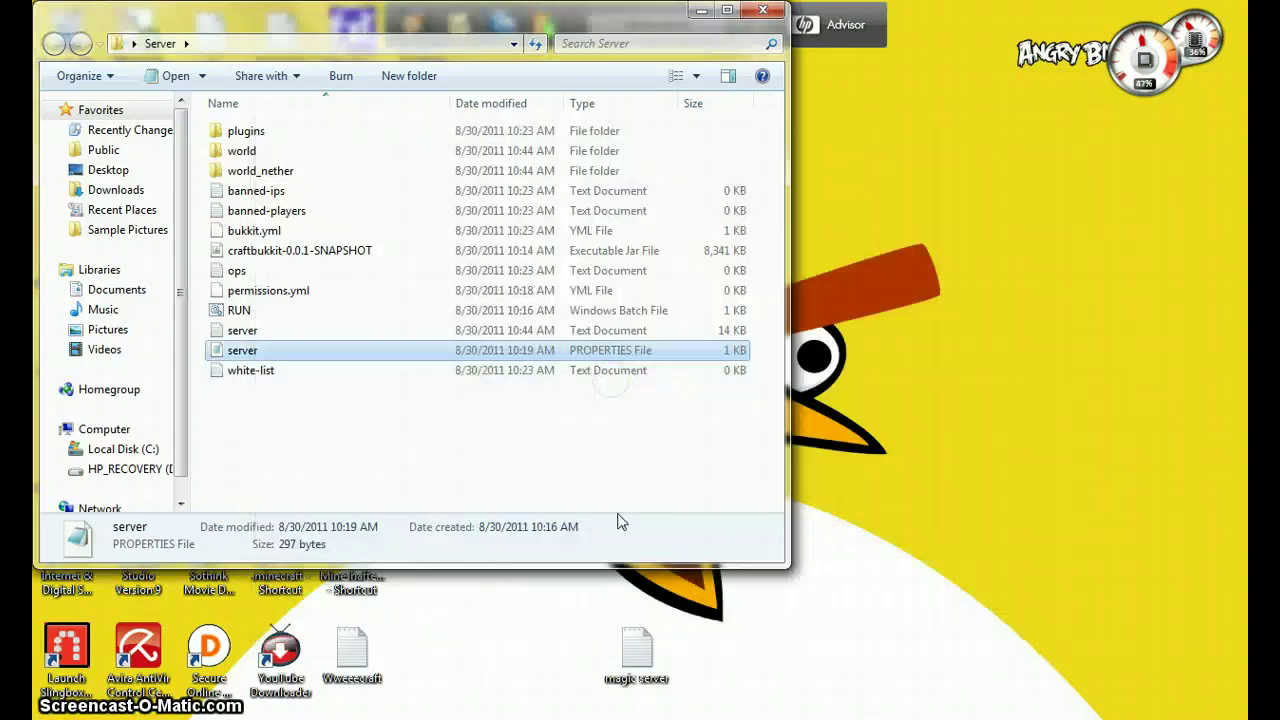
- Start the Minecraft server with the RUN script and close the Server folder
{"action": "double_click", "coordinate": [354, 313]}
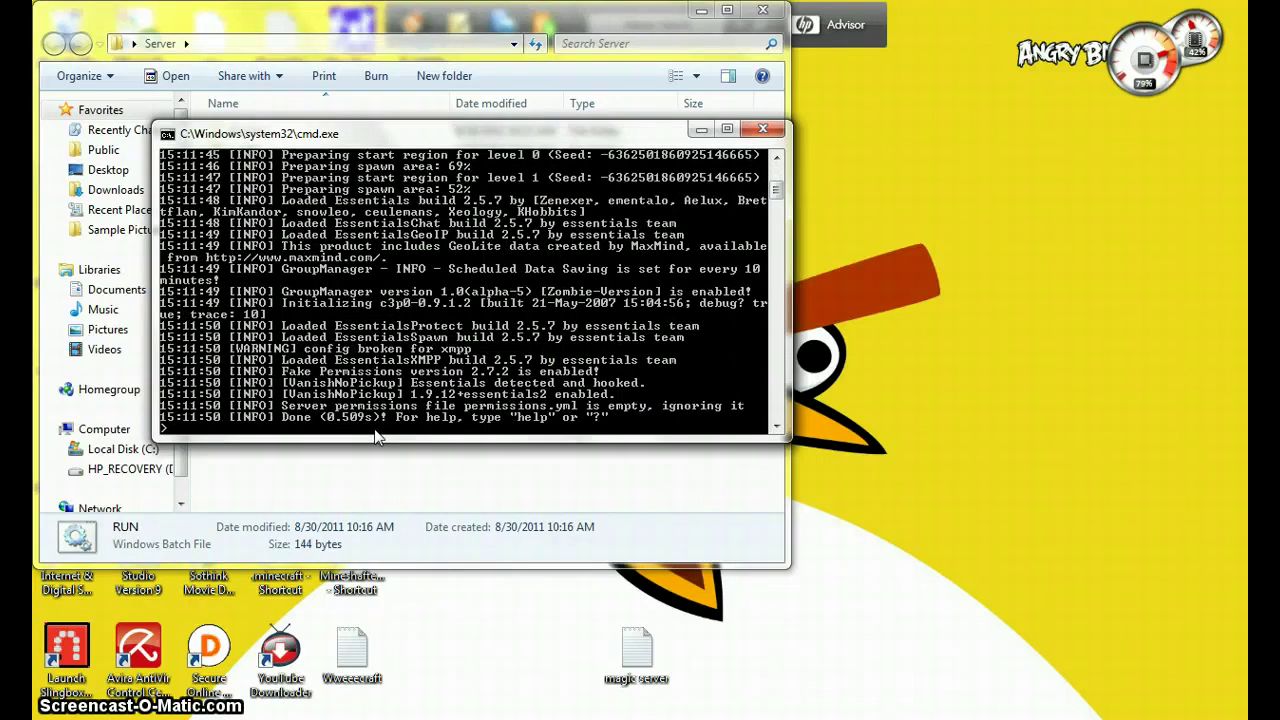
{"action": "left_click", "coordinate": [763, 10]}
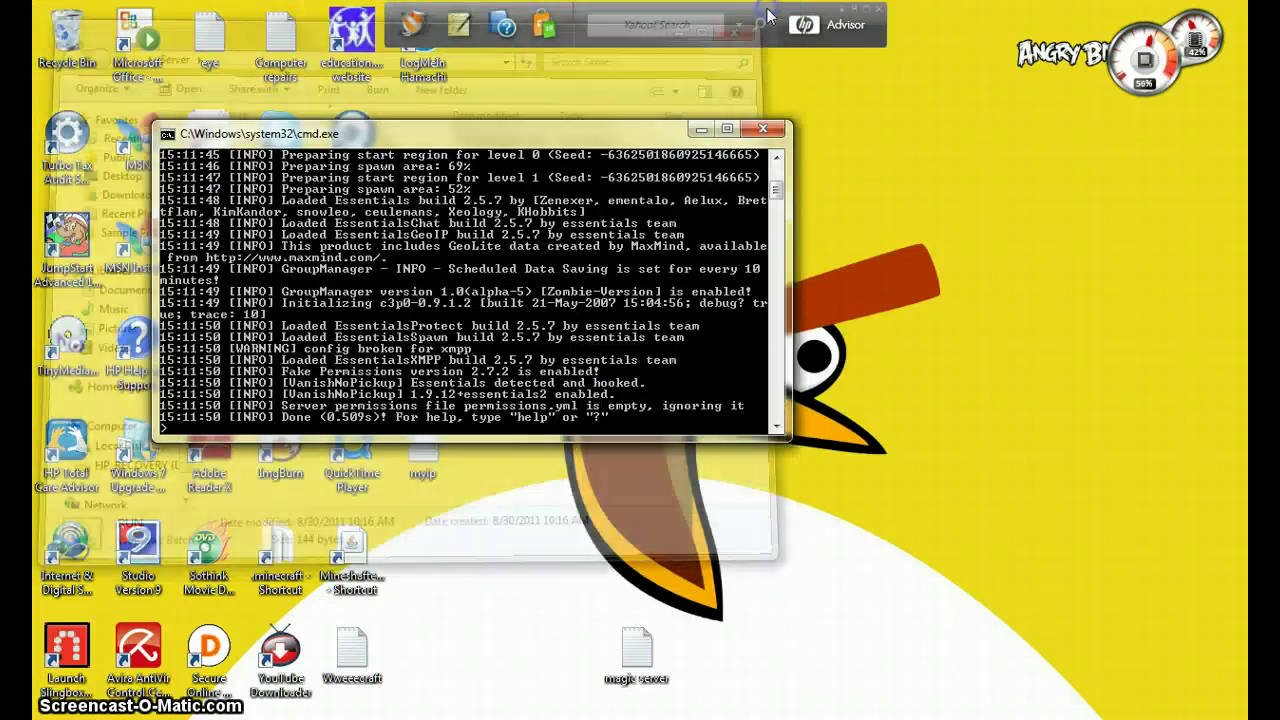
{"action": "left_click", "coordinate": [760, 643]}
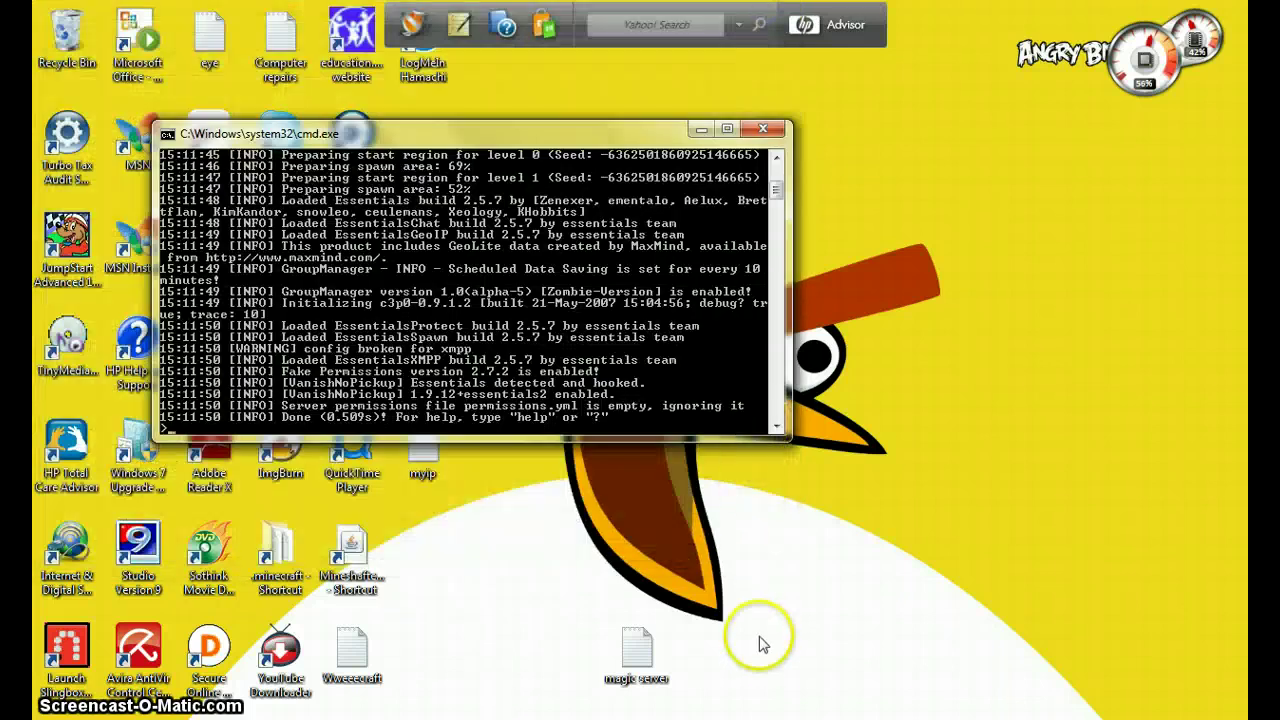
- Minimize the server console and launch Google Chrome from the taskbar
{"action": "left_click", "coordinate": [380, 597]}
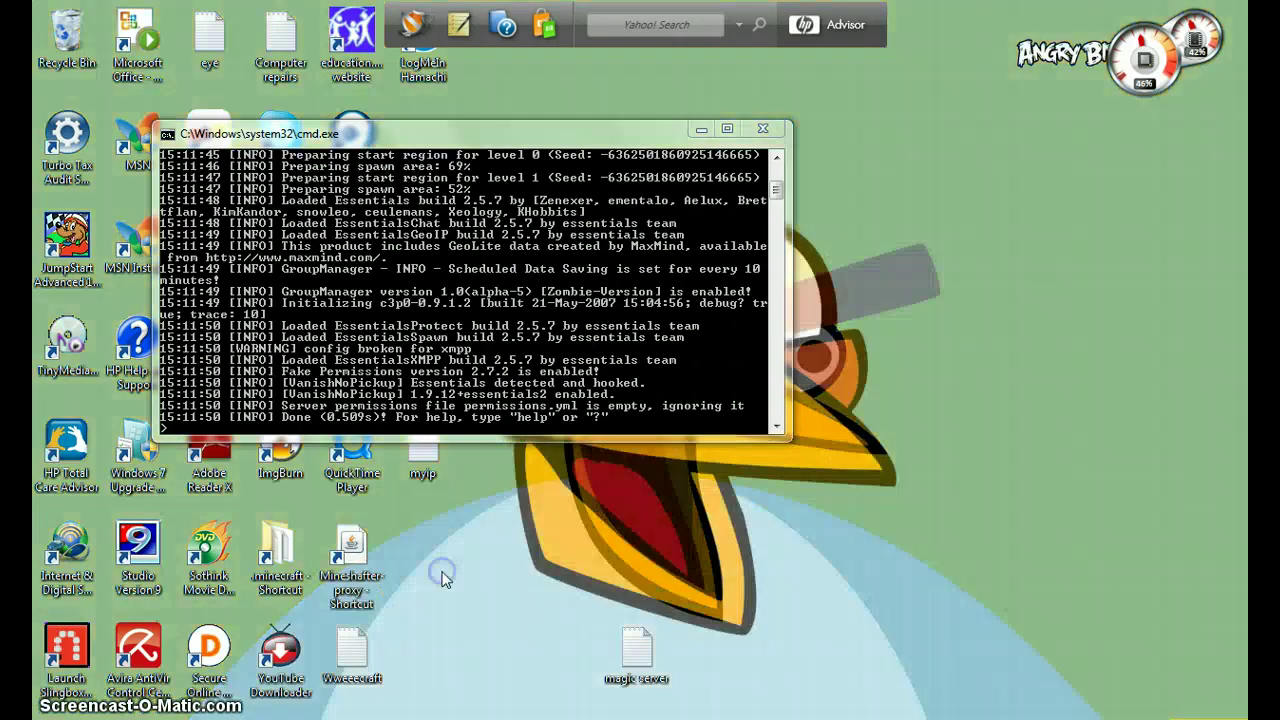
{"action": "left_click", "coordinate": [702, 130]}
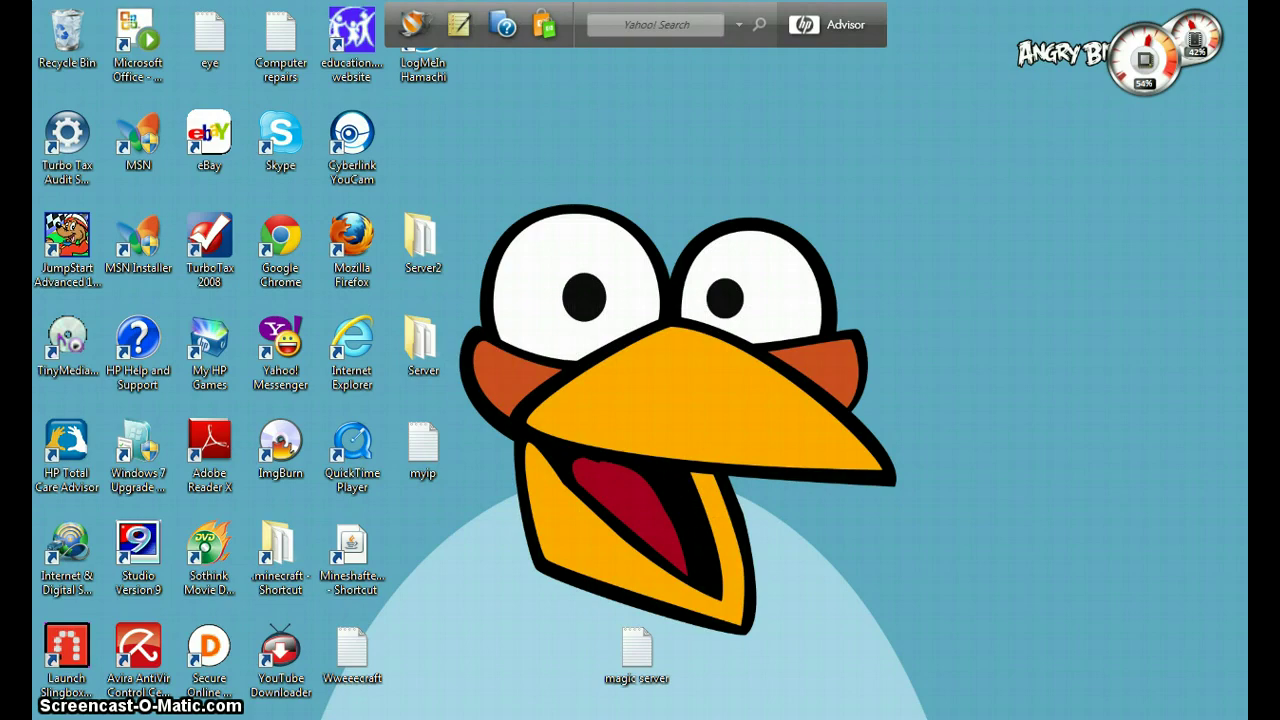
{"action": "left_click", "coordinate": [743, 668]}
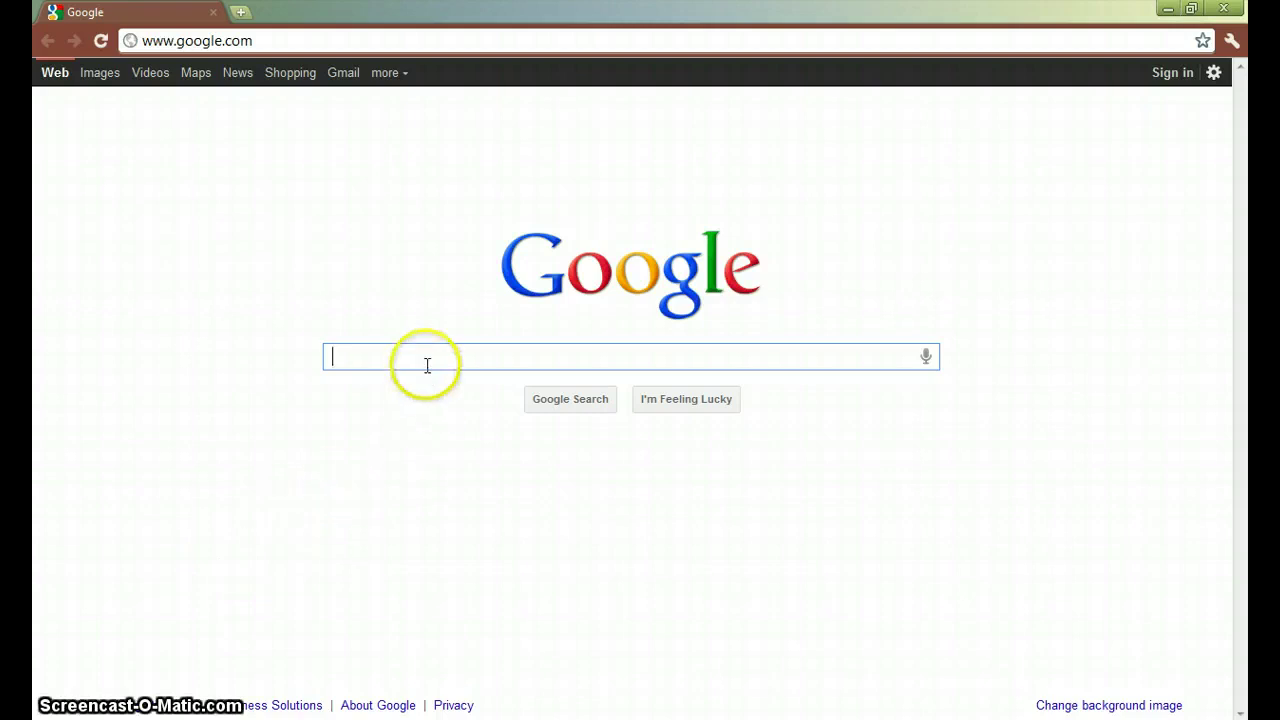
- Search Google for 'freedns', open freedns.afraid.org, and return to its home page
{"action": "type", "text": "fre"}
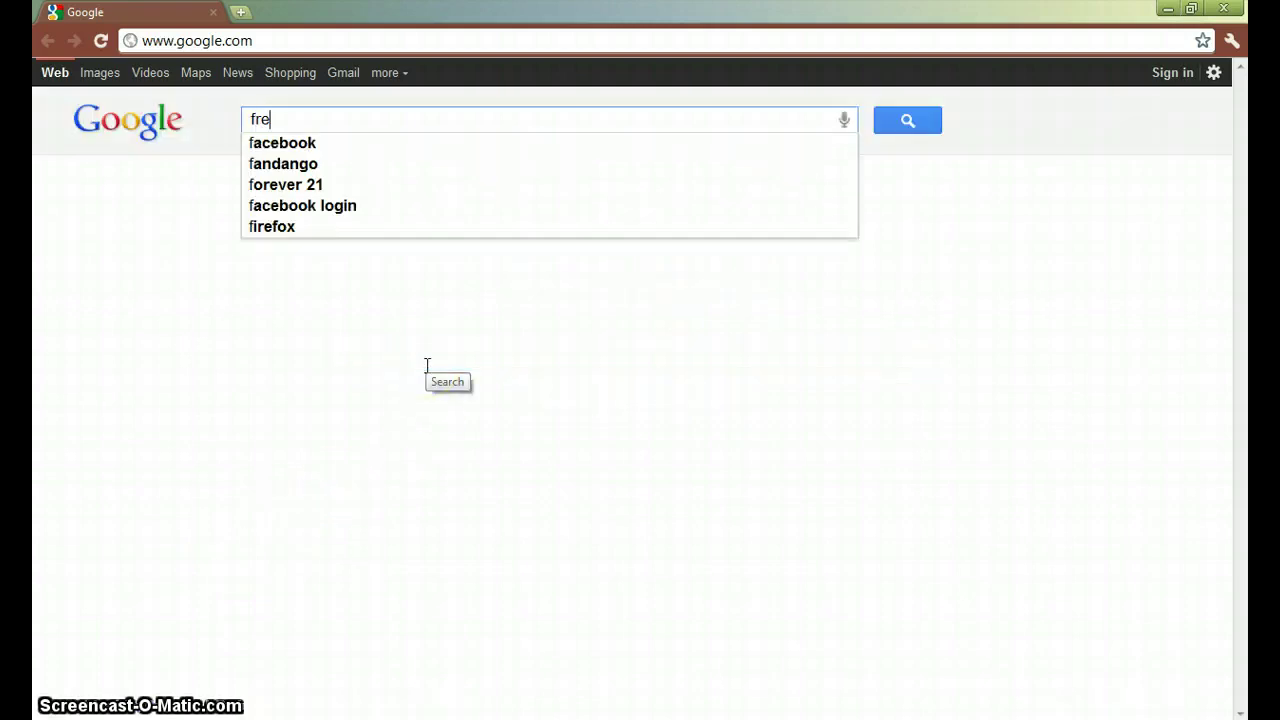
{"action": "type", "text": "edns"}
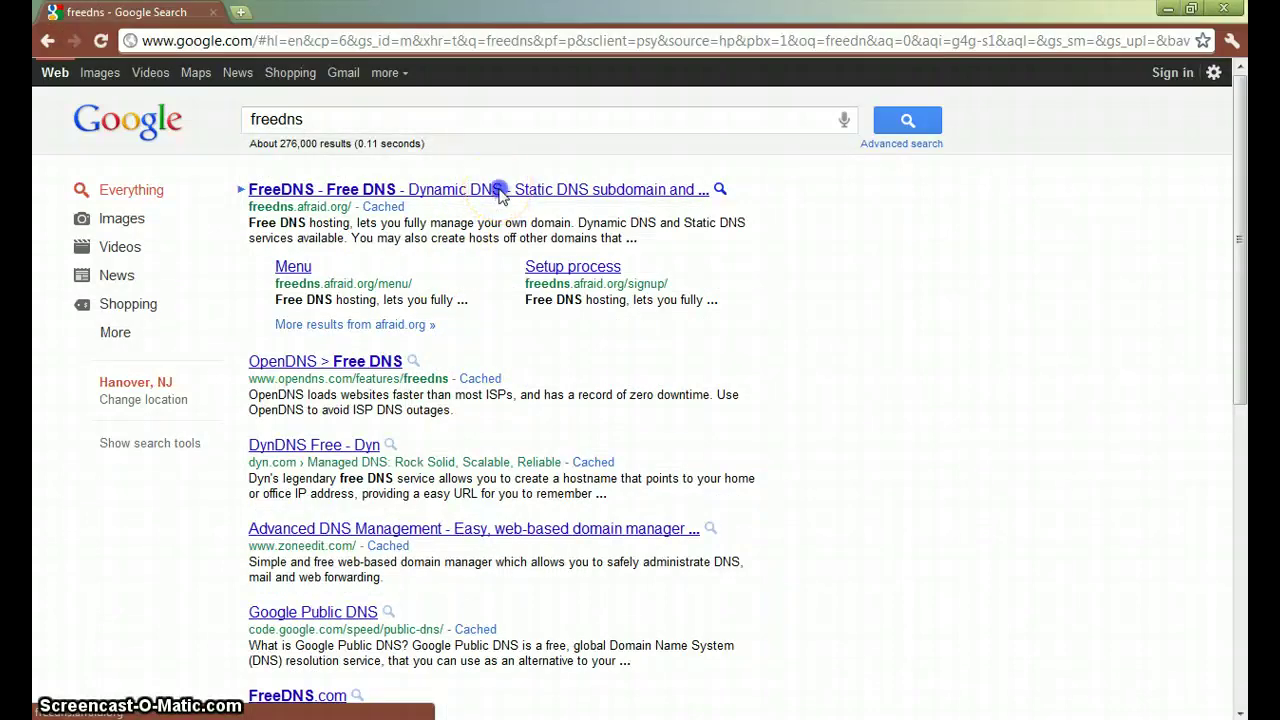
{"action": "left_click", "coordinate": [501, 194]}
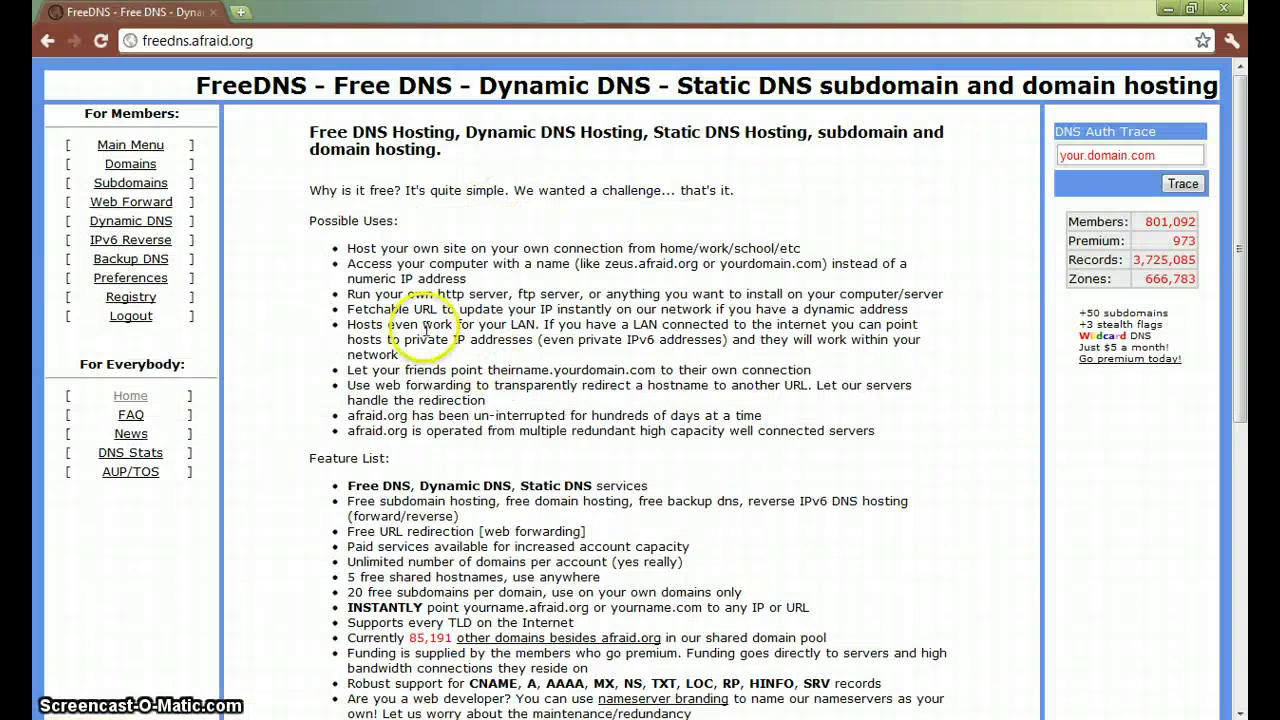
{"action": "scroll", "coordinate": [495, 343], "scroll_direction": "down", "scroll_amount": 5}
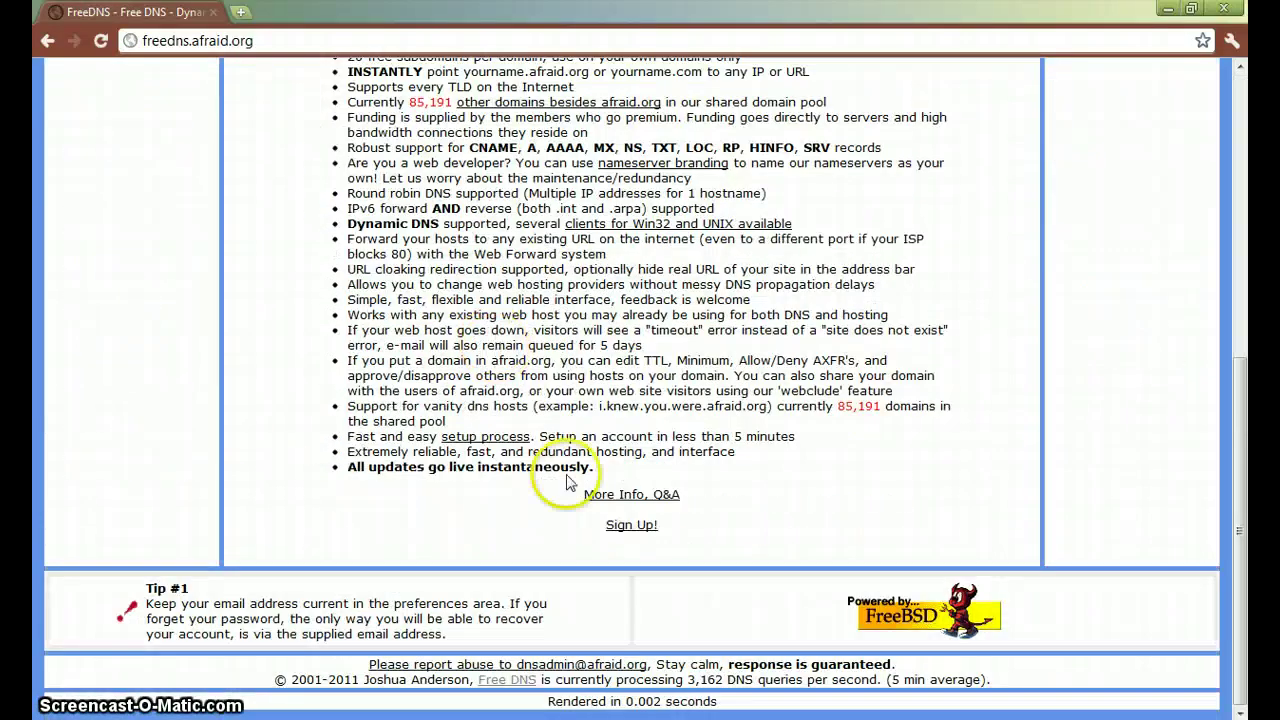
{"action": "left_click", "coordinate": [620, 528]}
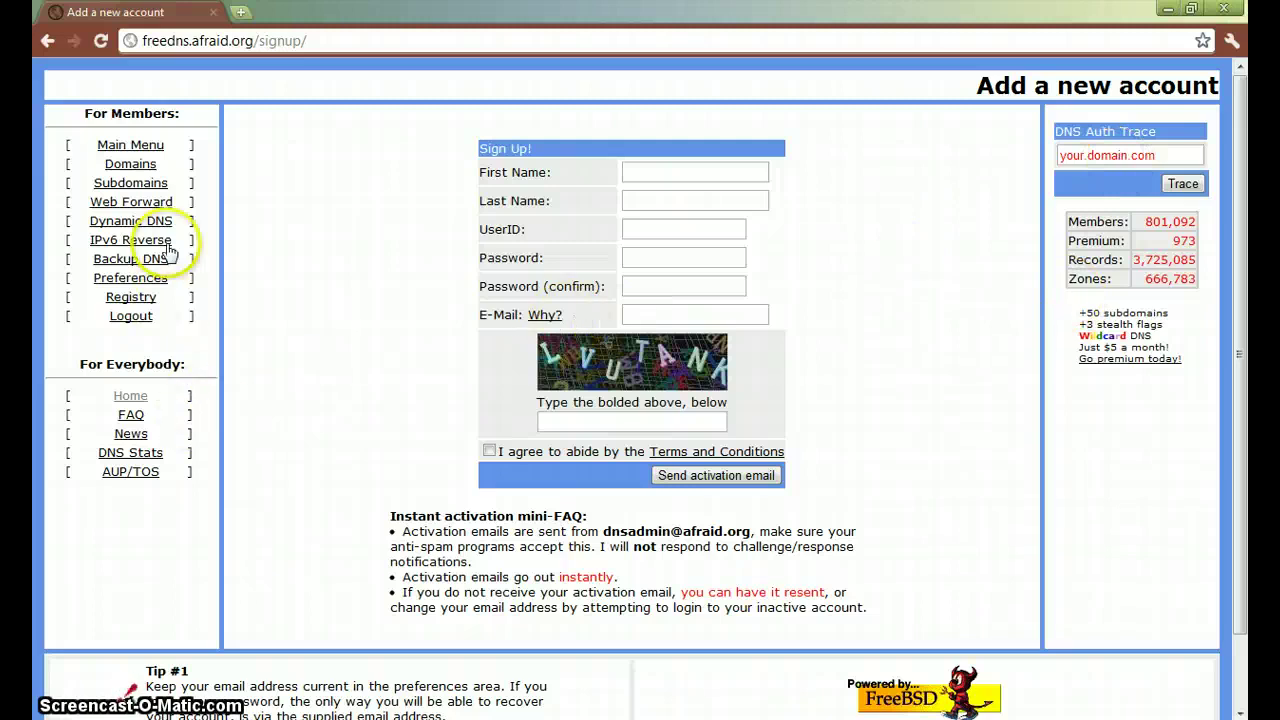
{"action": "left_click", "coordinate": [131, 315]}
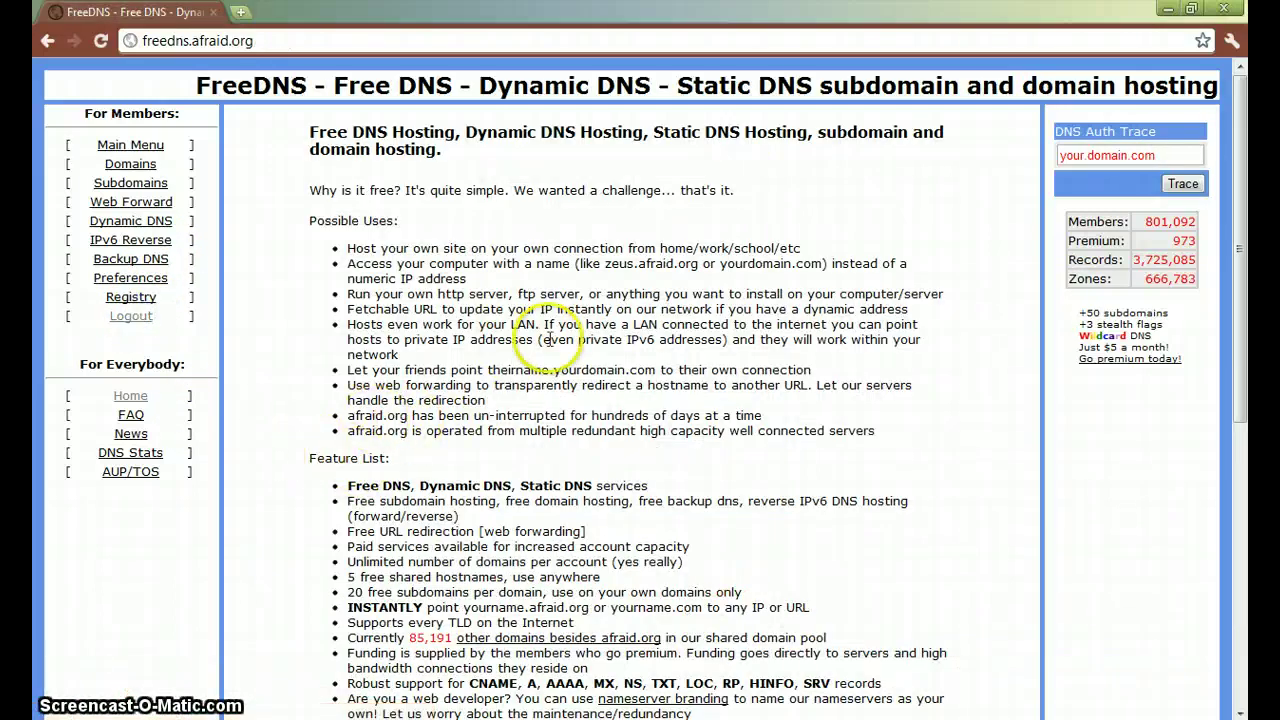
{"action": "scroll", "coordinate": [548, 340], "scroll_direction": "down", "scroll_amount": 5}
{"action": "scroll", "coordinate": [552, 350], "scroll_direction": "up", "scroll_amount": 5}
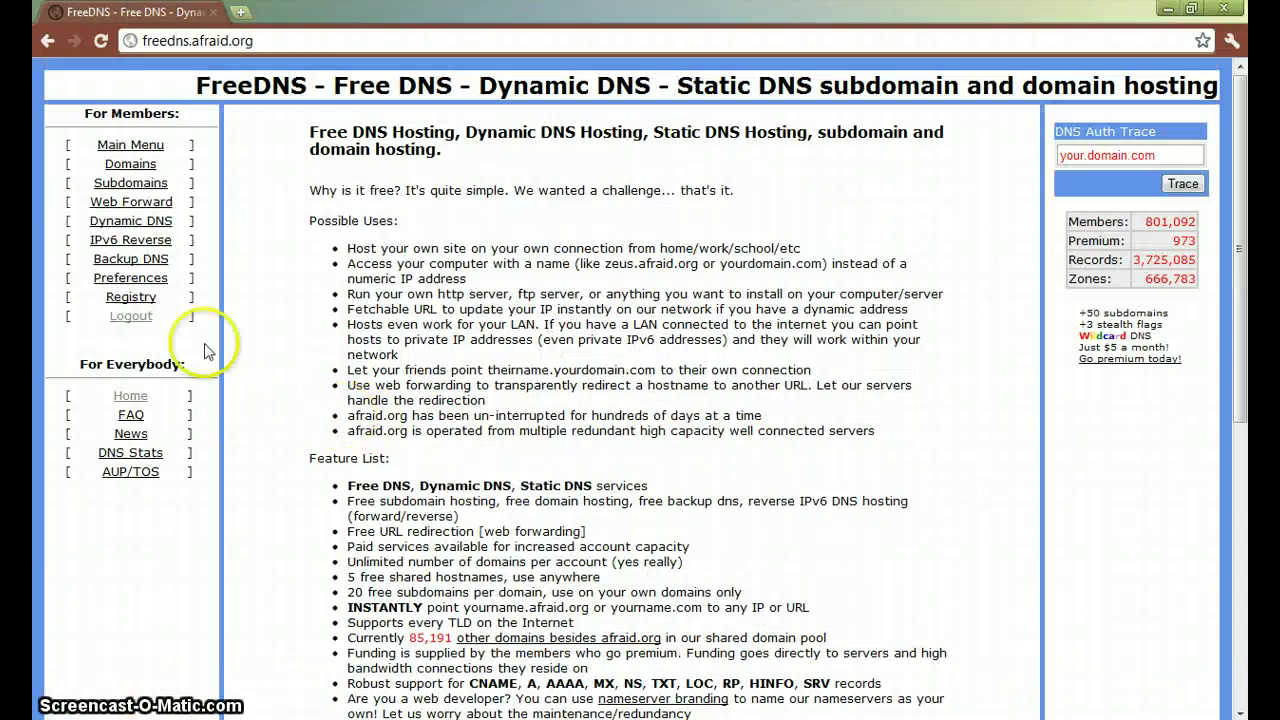
- Log in to FreeDNS with the account UserID and password from the Subdomains section
{"action": "left_click", "coordinate": [149, 189]}
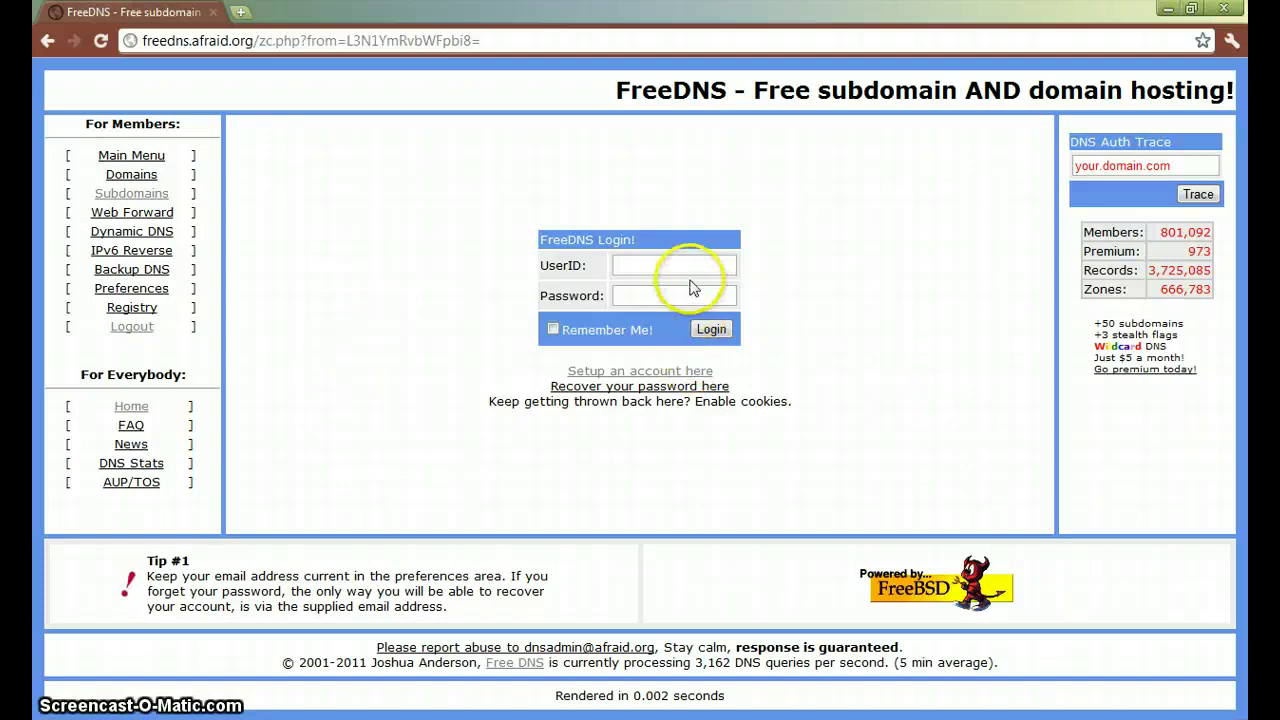
{"action": "left_click", "coordinate": [689, 264]}
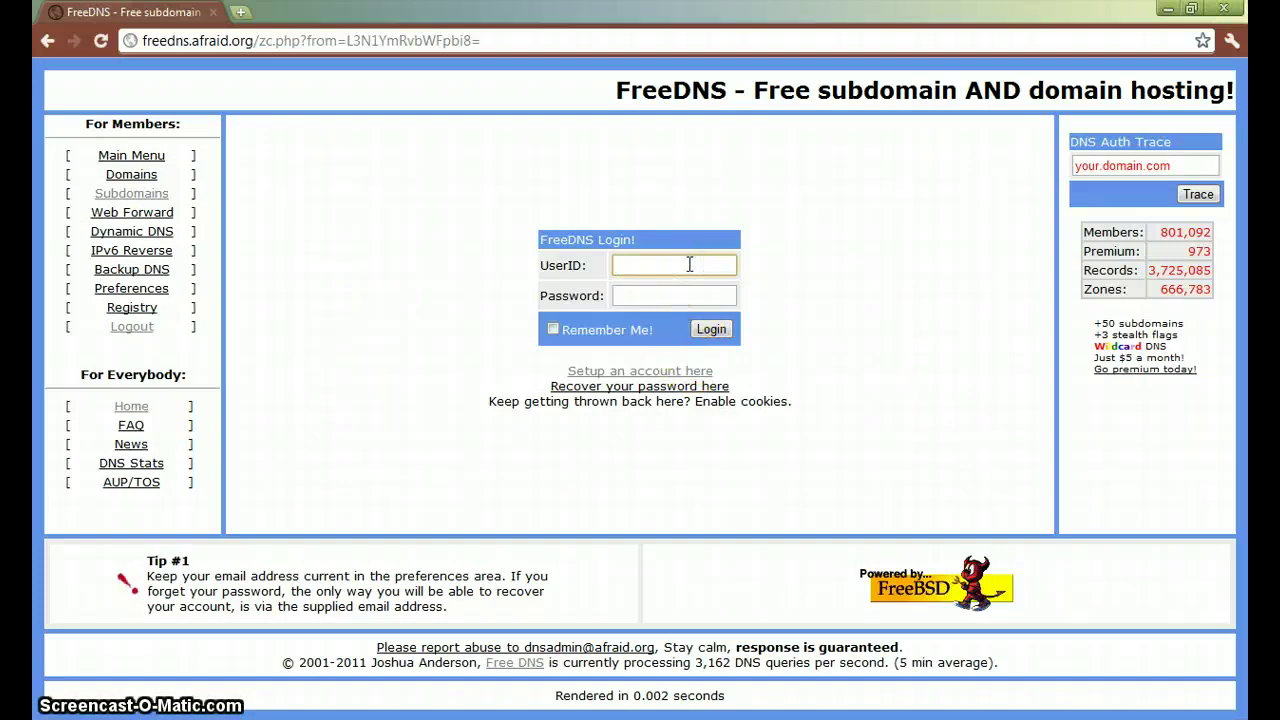
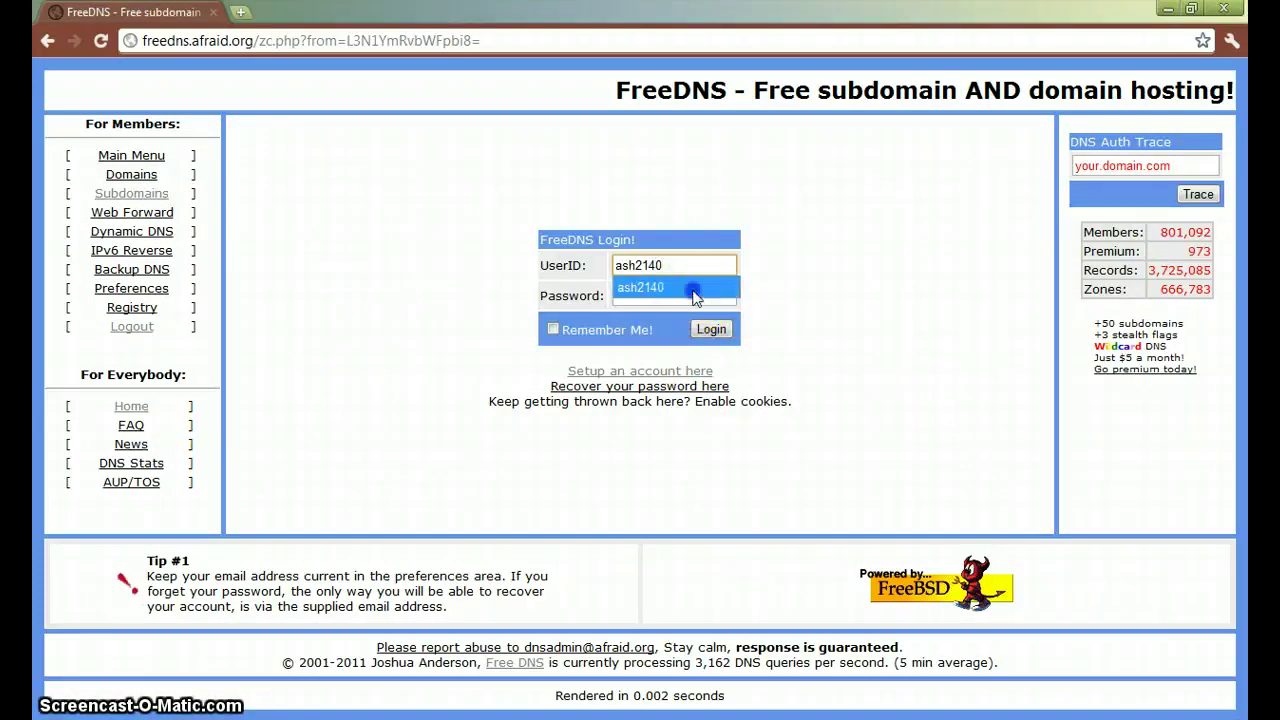
{"action": "left_click", "coordinate": [692, 295]}
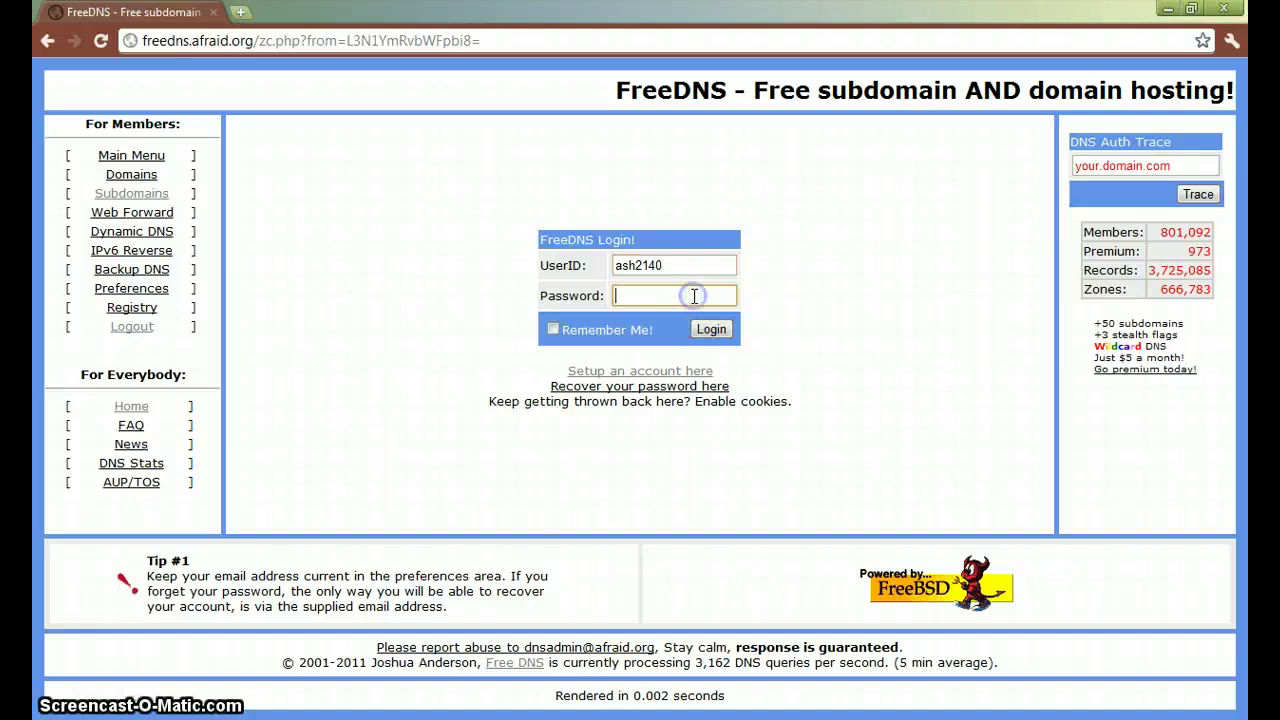
{"action": "left_click", "coordinate": [711, 330]}
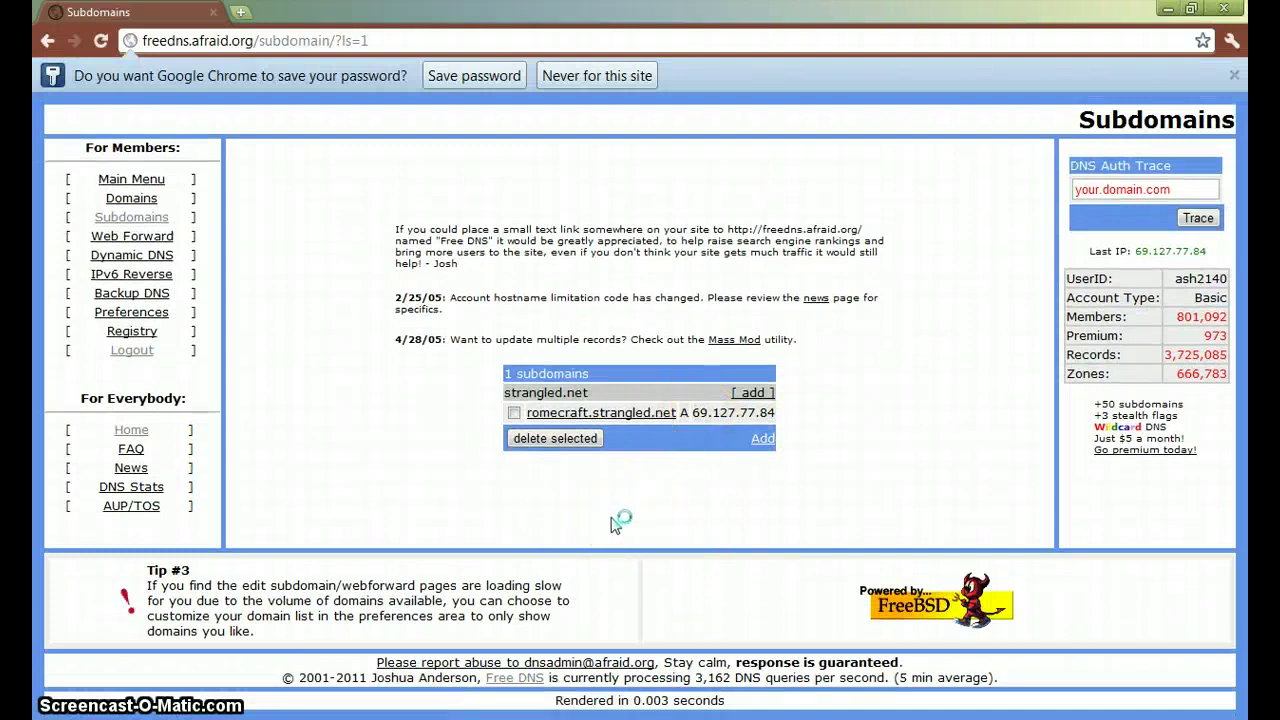
- Refresh the Subdomains list and open the romecraft.strangled.net A record (69.127.77.84) for editing
{"action": "left_click", "coordinate": [155, 222]}
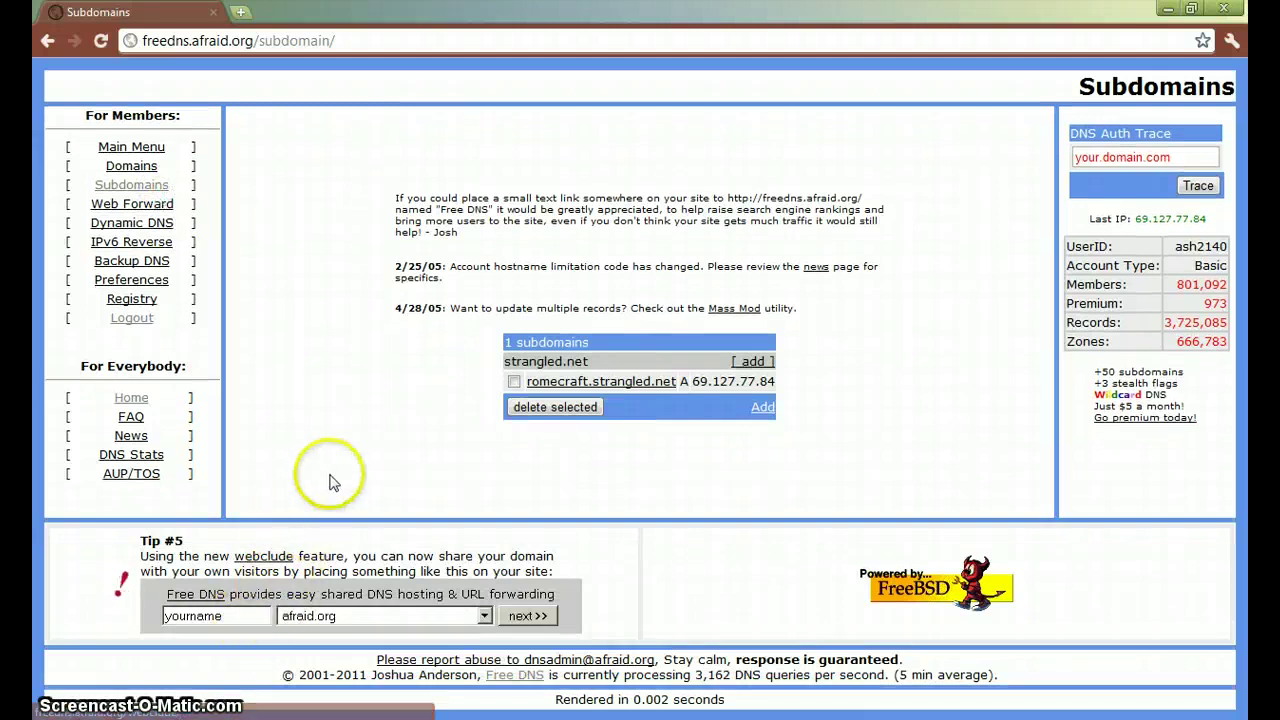
{"action": "left_click", "coordinate": [125, 185]}
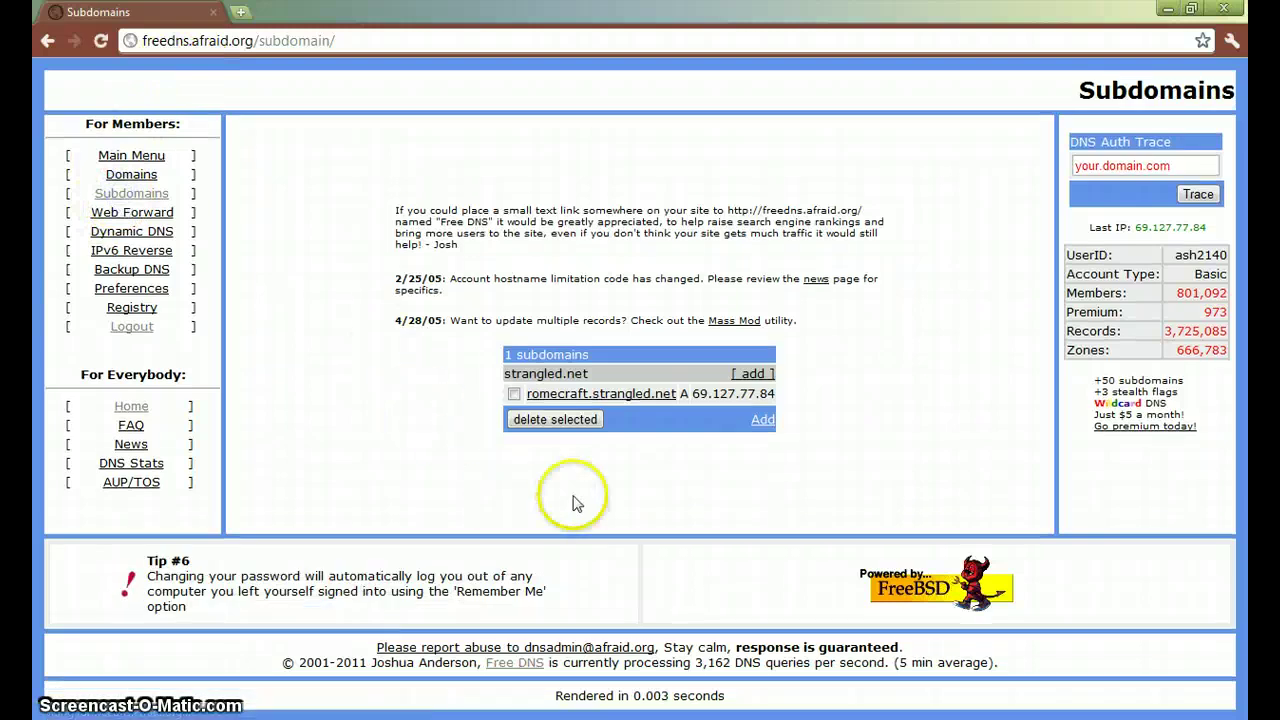
{"action": "left_click", "coordinate": [565, 394]}
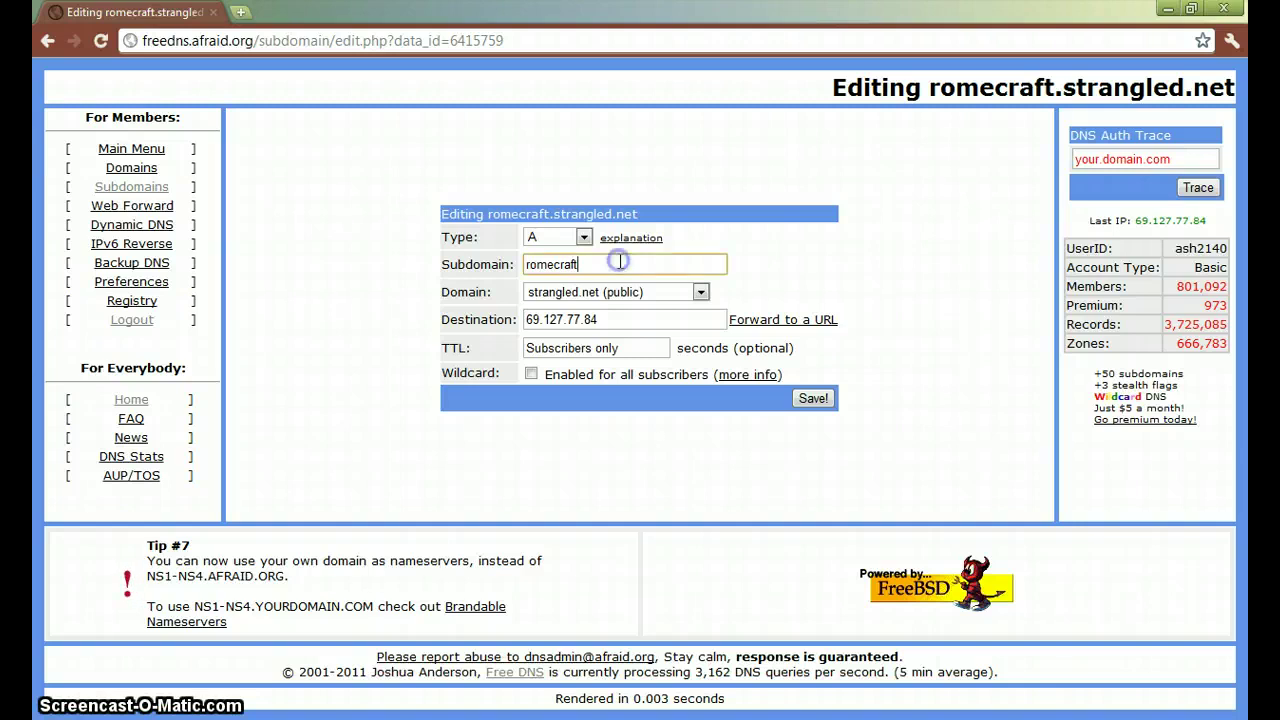
{"action": "left_click", "coordinate": [616, 293]}
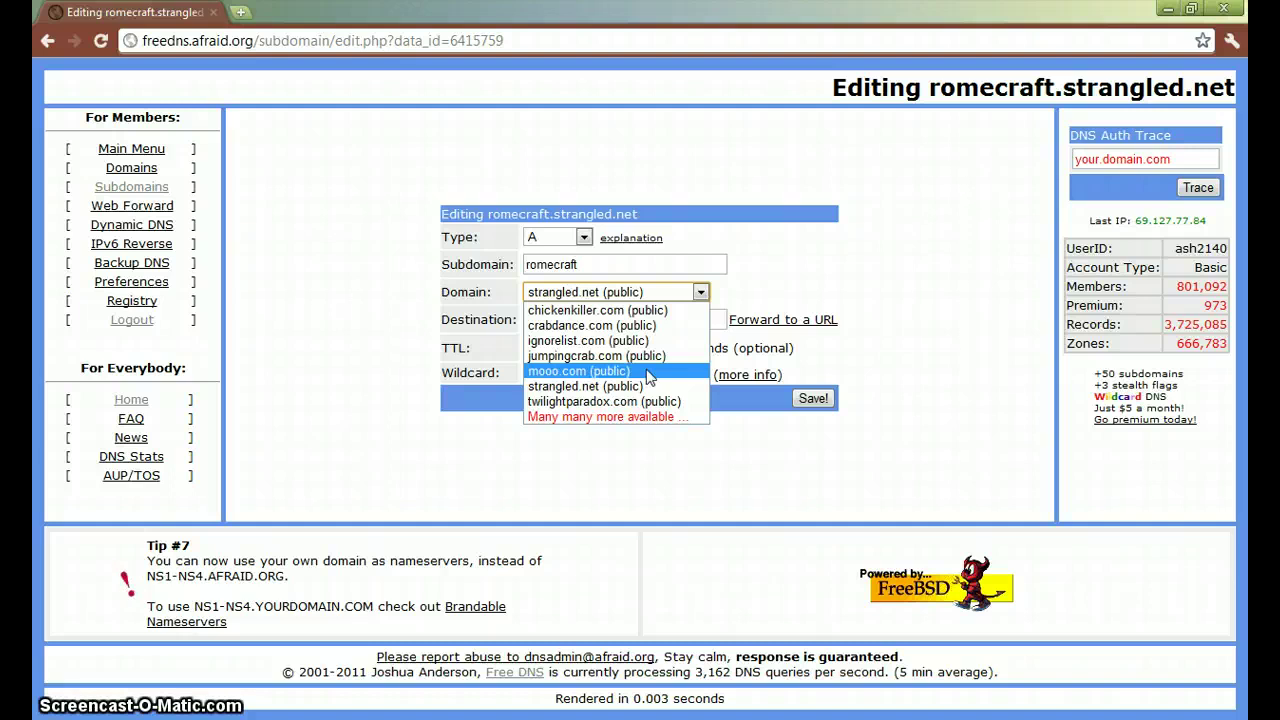
{"action": "left_click", "coordinate": [648, 386]}
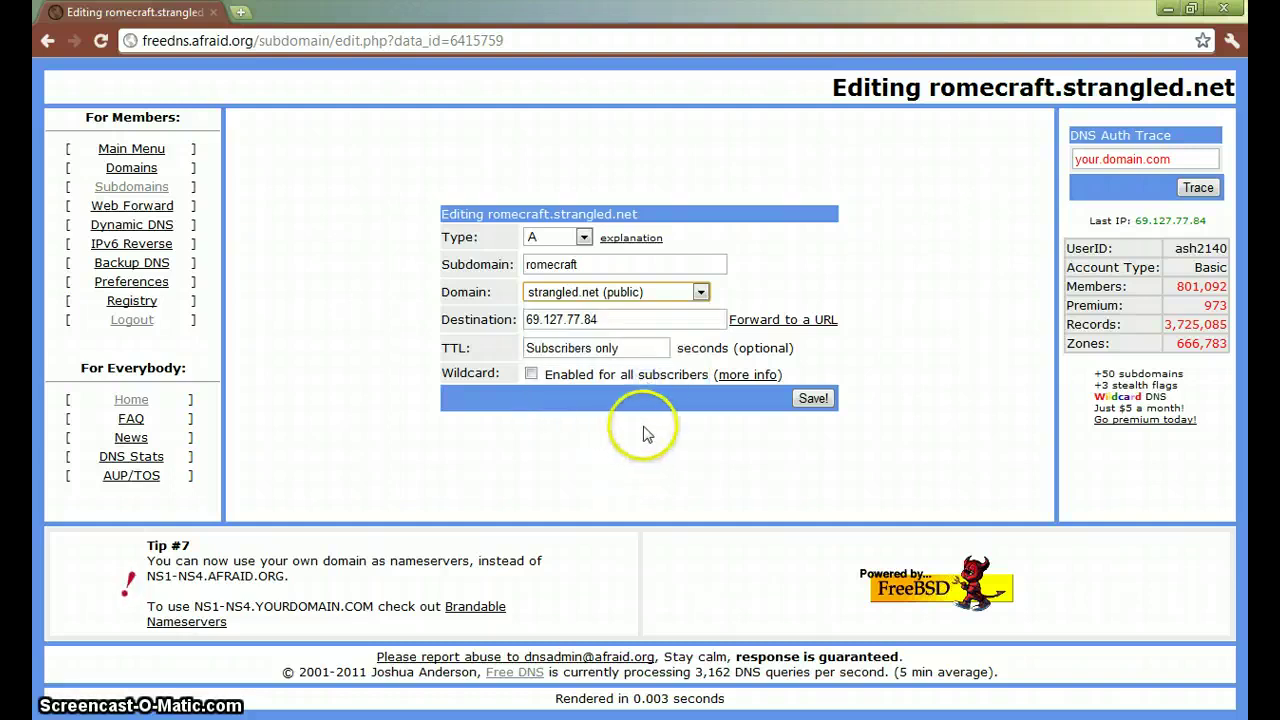
{"action": "left_click", "coordinate": [607, 293]}
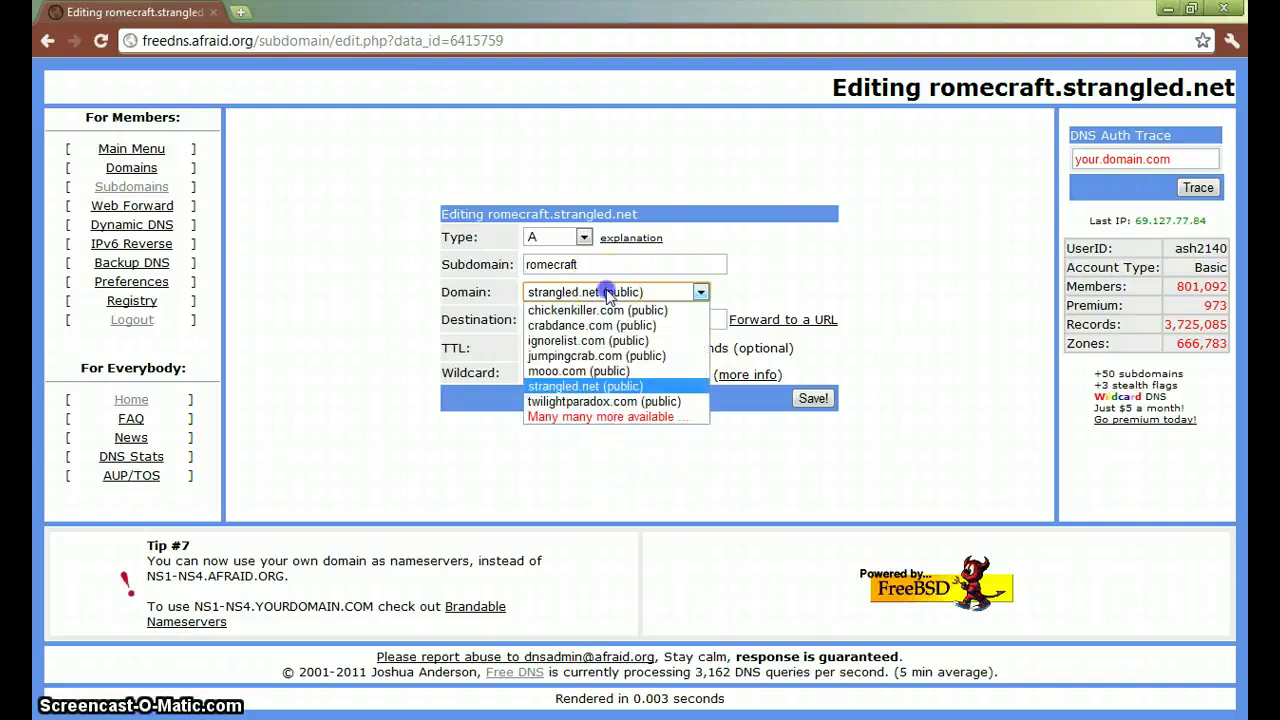
{"action": "left_click", "coordinate": [607, 292]}
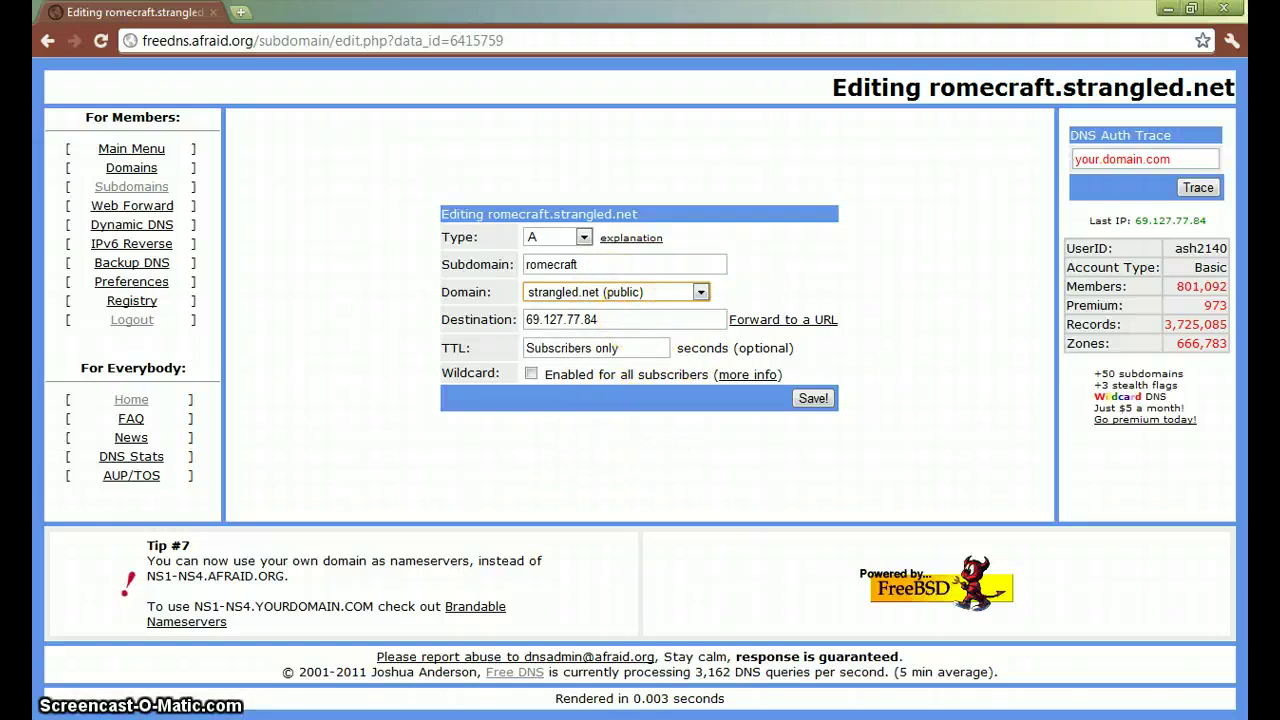
- Check findmyip.com in a new tab to confirm the public IP is 69.127.77.84, then close it
{"action": "left_click", "coordinate": [240, 11]}
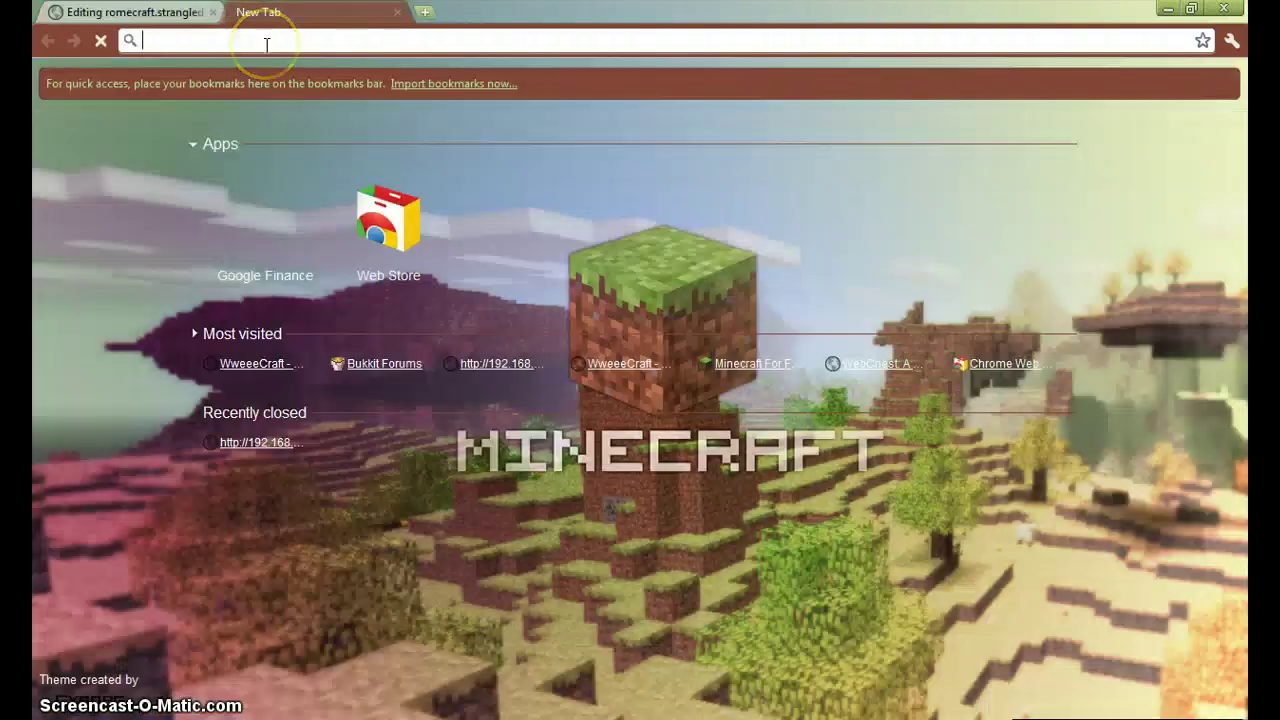
{"action": "type", "text": "findmy"}
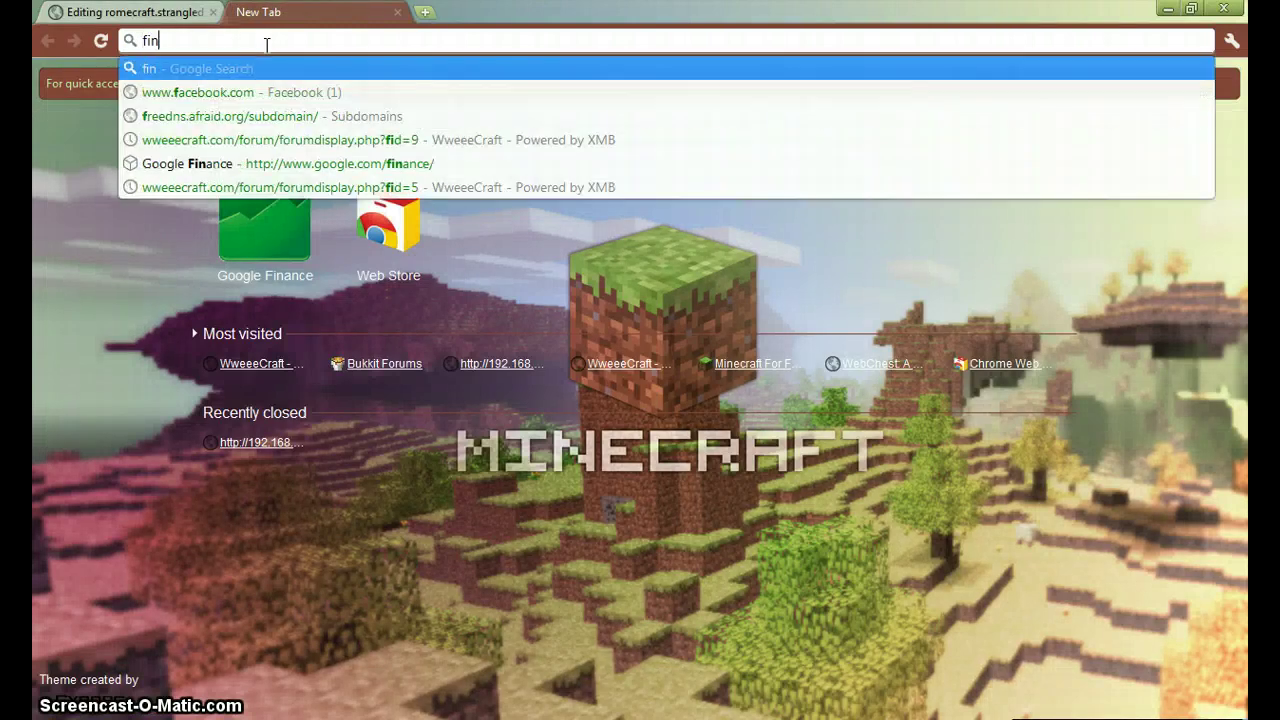
{"action": "type", "text": ".org"}
{"action": "key", "text": "Return"}
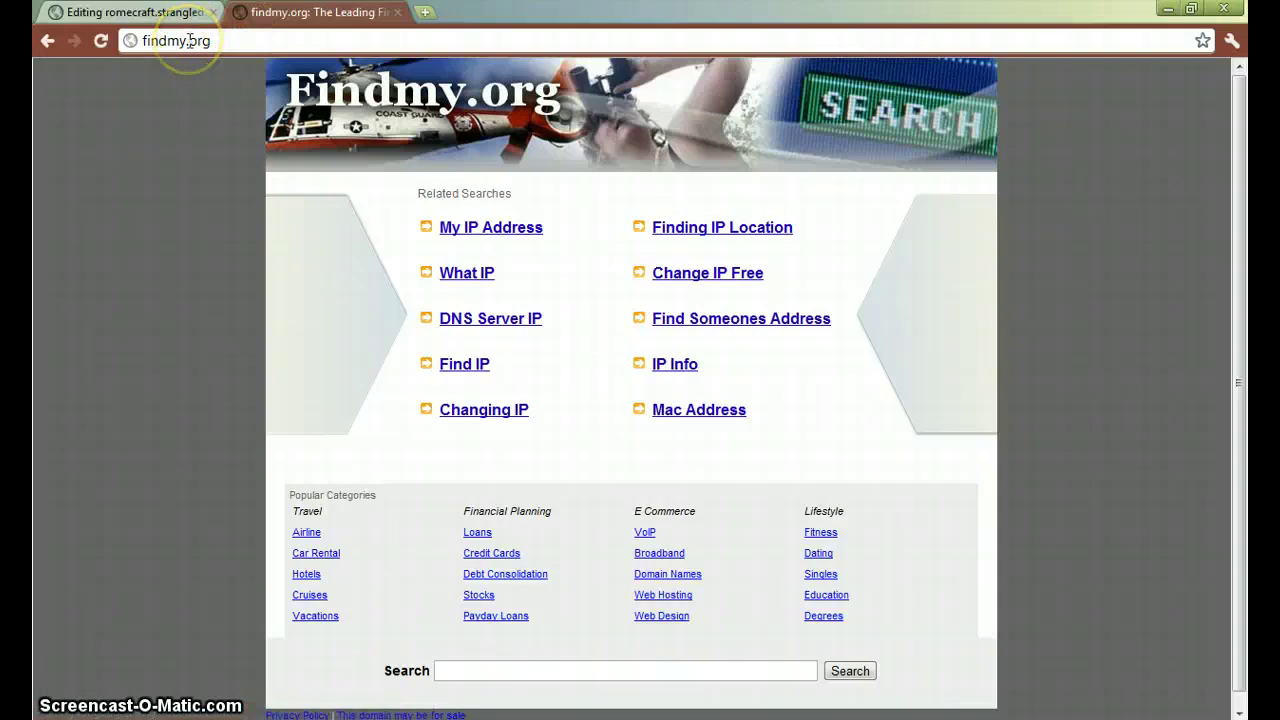
{"action": "left_click", "coordinate": [522, 235]}
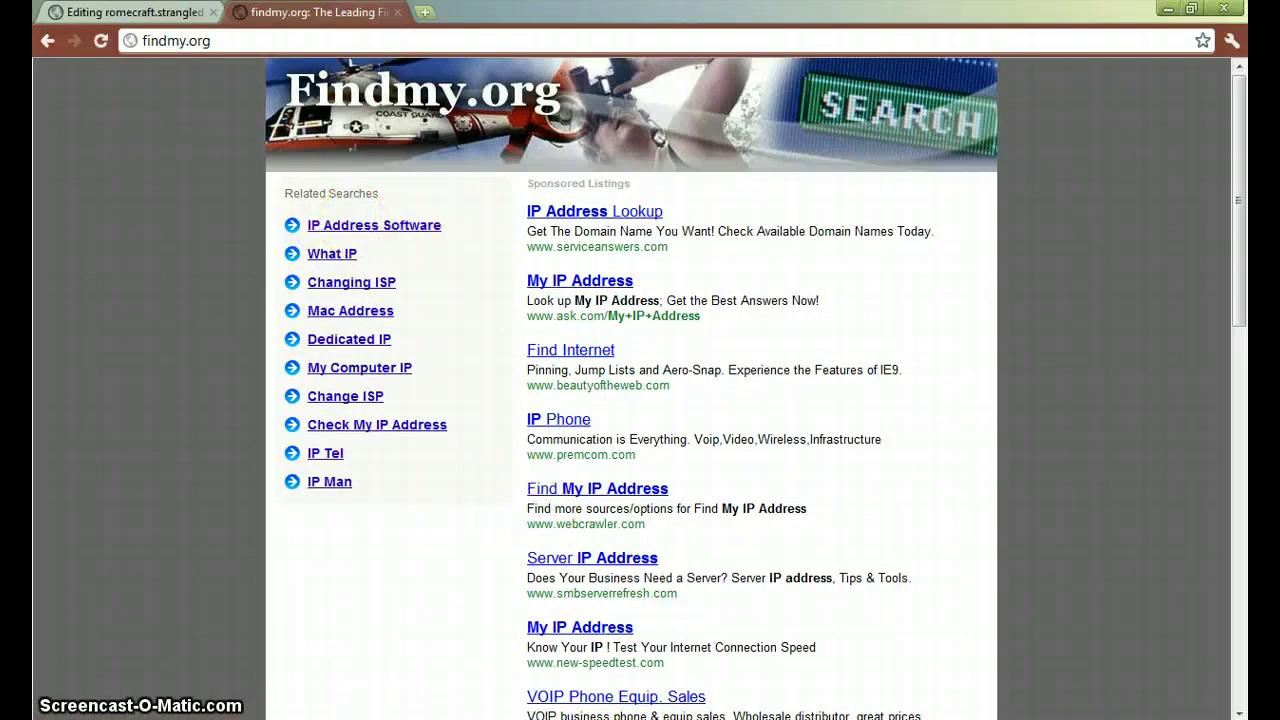
{"action": "left_click", "coordinate": [232, 42]}
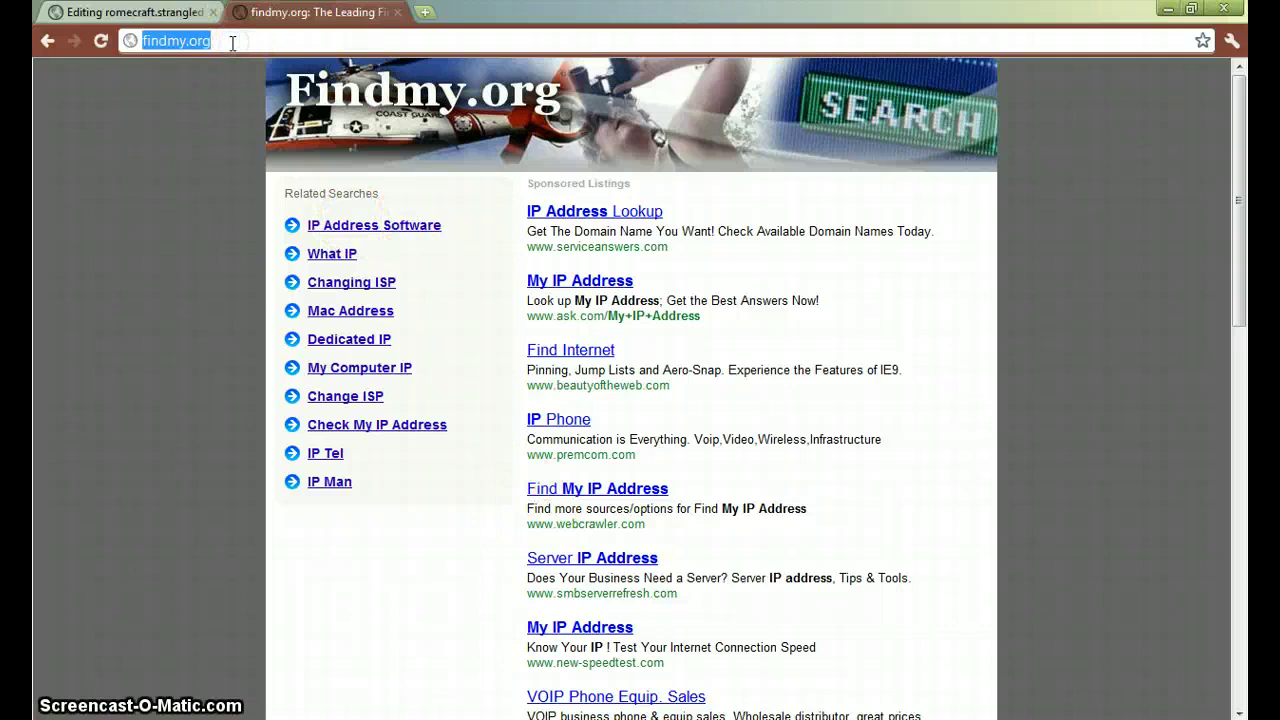
{"action": "left_click", "coordinate": [232, 42]}
{"action": "key", "text": "BackSpace"}
{"action": "key", "text": "BackSpace"}
{"action": "key", "text": "BackSpace"}
{"action": "key", "text": "BackSpace"}
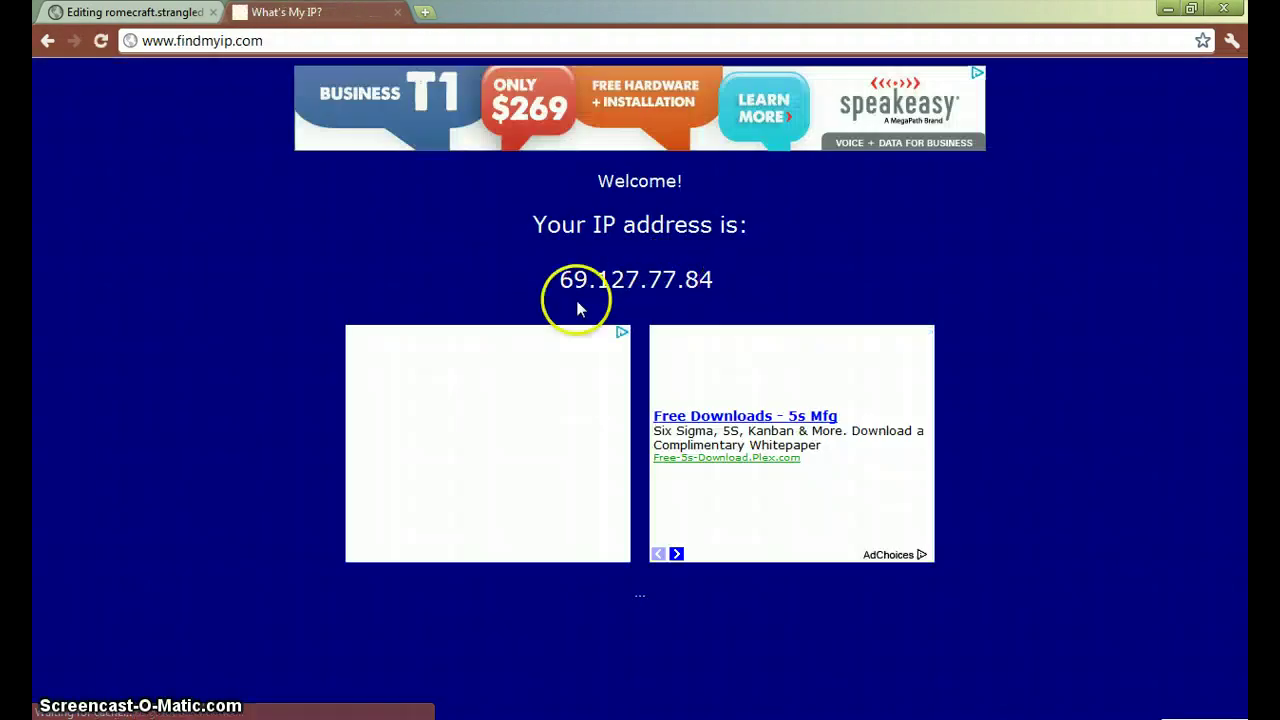
{"action": "left_click", "coordinate": [397, 12]}
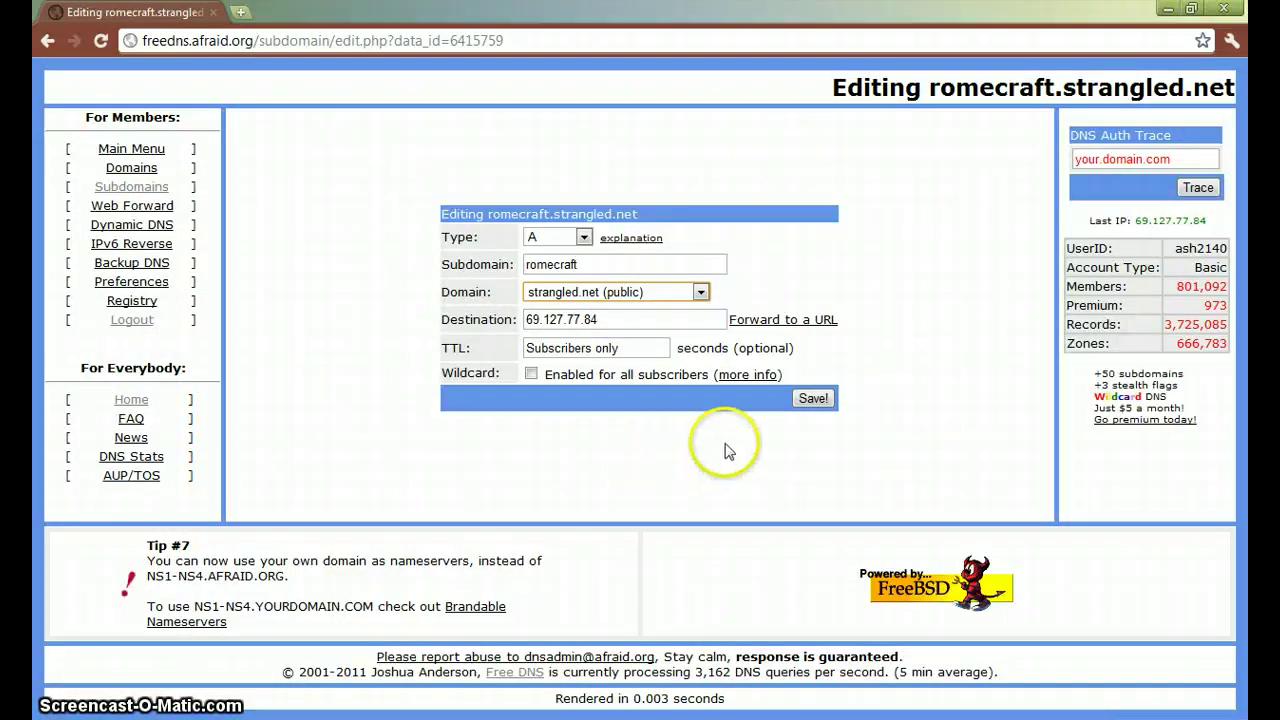
- Save the romecraft.strangled.net record pointing to 69.127.77.84 and close Chrome
{"action": "left_click", "coordinate": [815, 399]}
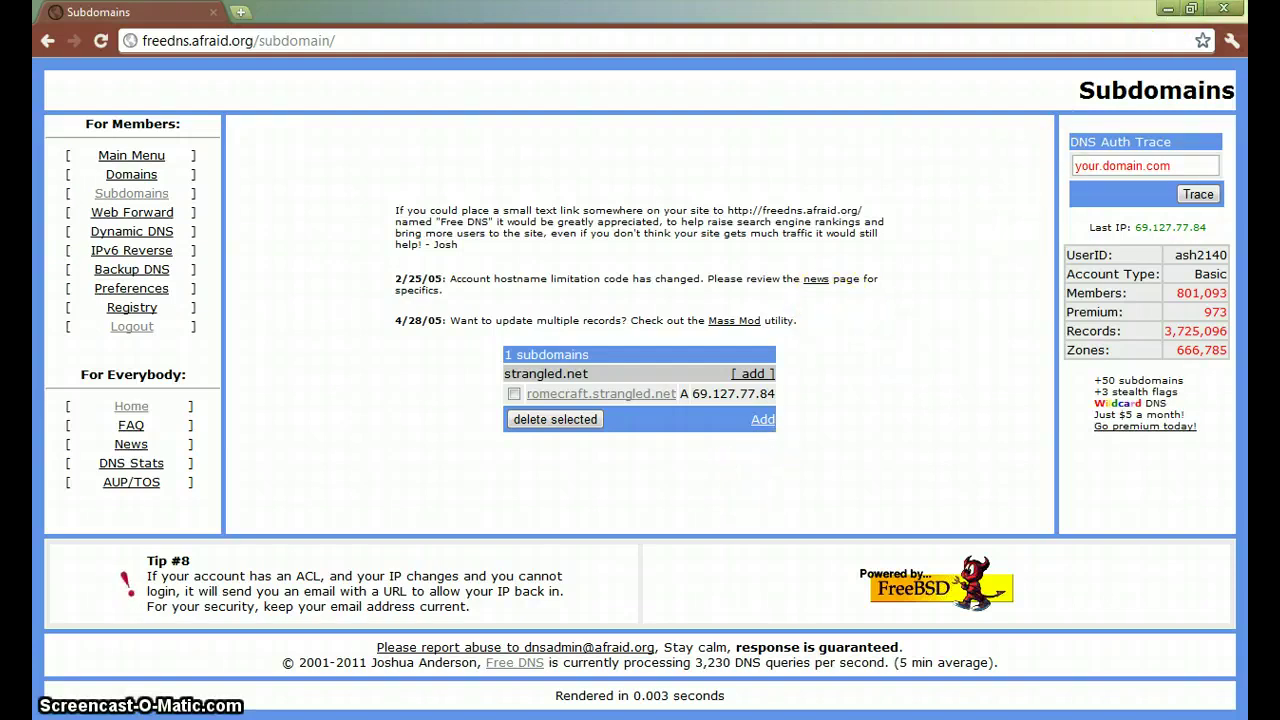
{"action": "left_click", "coordinate": [1226, 9]}
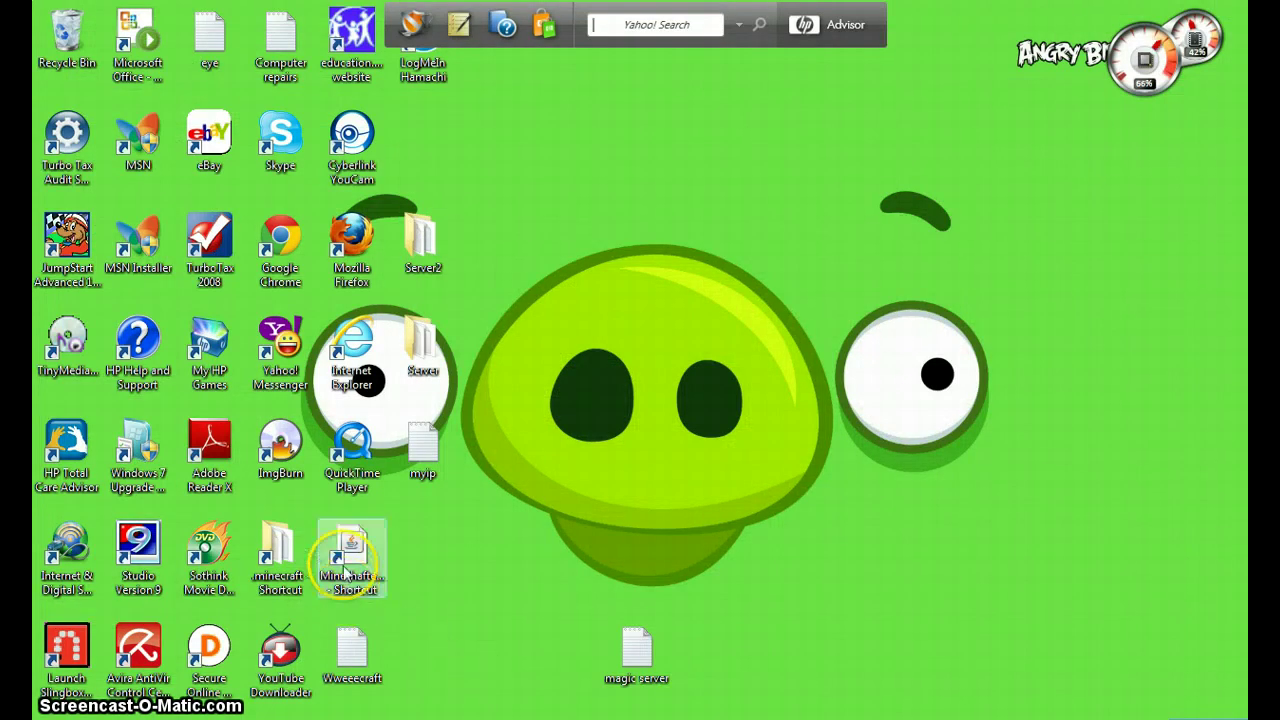
- Launch Minecraft, log in, and go to the Multiplayer server screen
{"action": "double_click", "coordinate": [351, 555]}
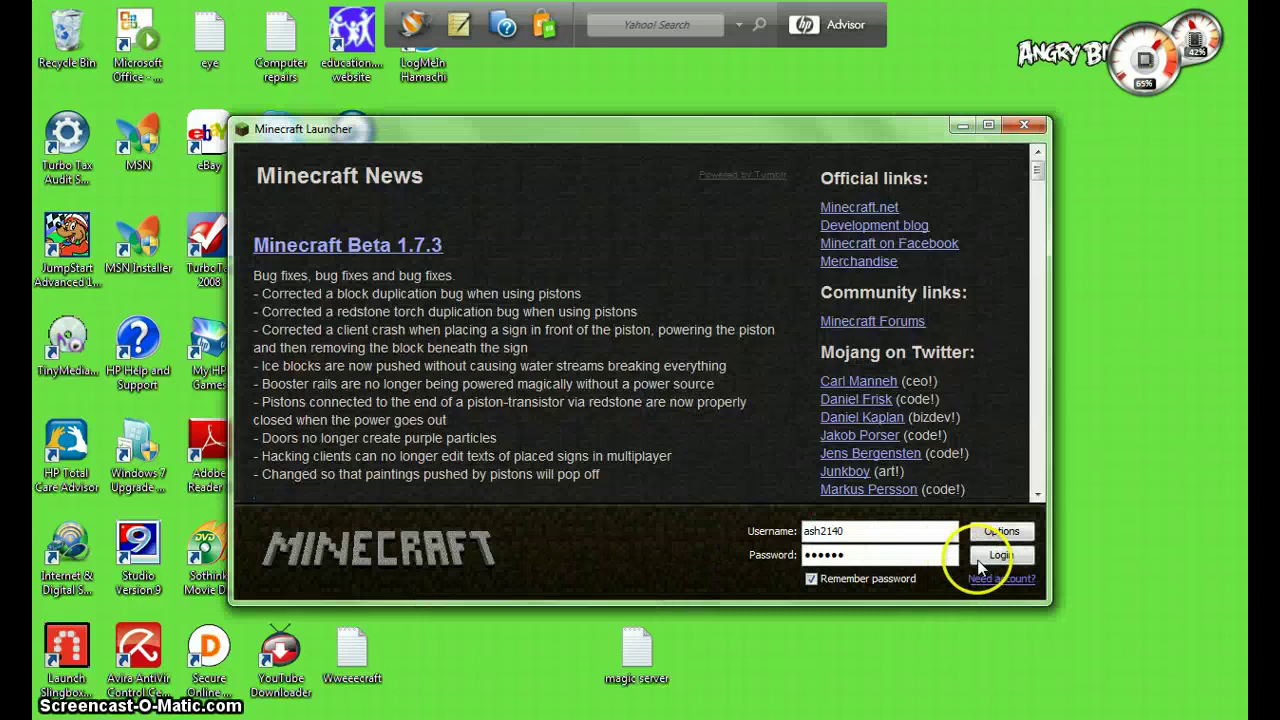
{"action": "left_click", "coordinate": [978, 556]}
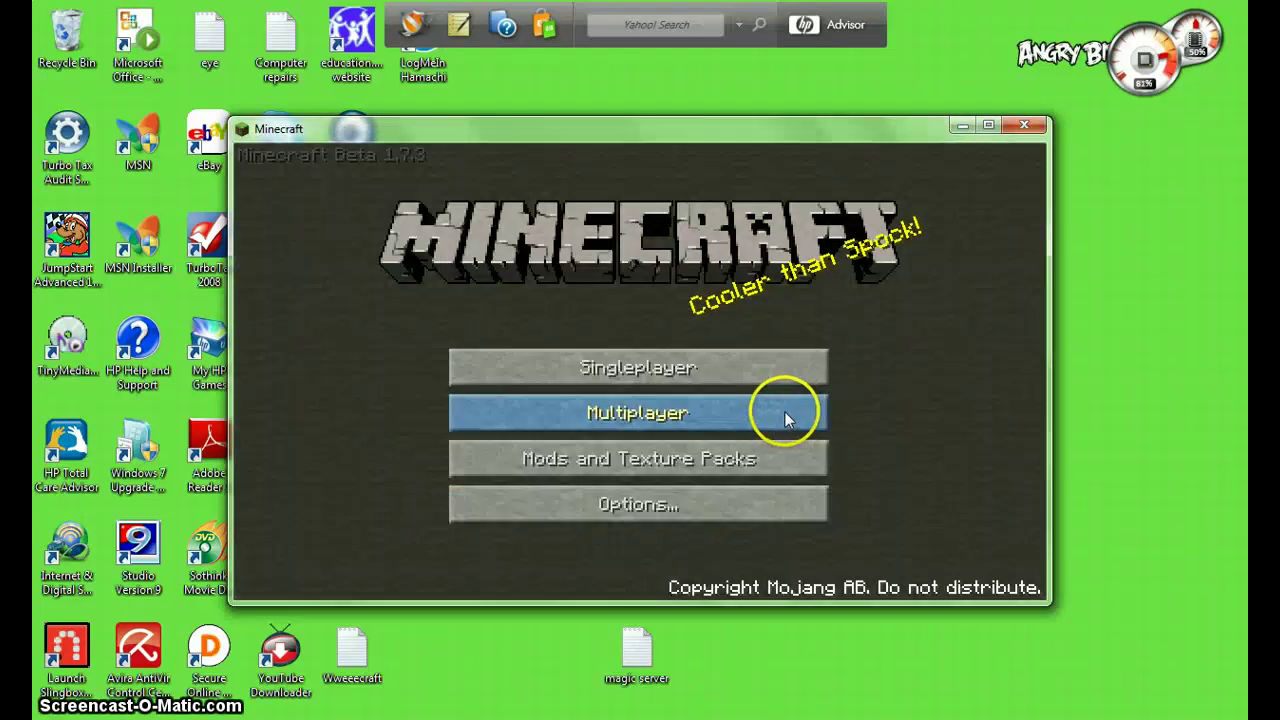
{"action": "left_click", "coordinate": [784, 411]}
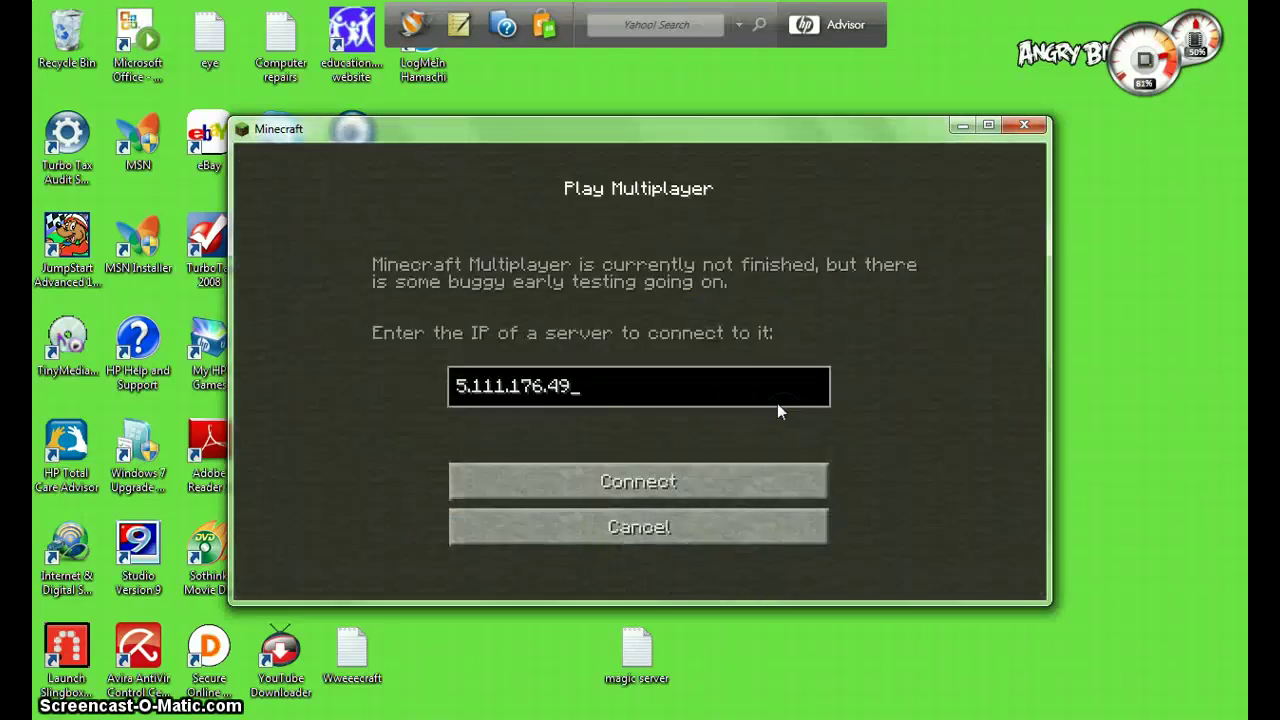
- Replace the old server IP with romecraft.strangled.net and connect to the server
{"action": "left_click", "coordinate": [760, 396]}
{"action": "key", "text": "BackSpace"}
{"action": "key", "text": "BackSpace"}
{"action": "key", "text": "BackSpace"}
{"action": "key", "text": "BackSpace"}
{"action": "key", "text": "BackSpace"}
{"action": "key", "text": "BackSpace"}
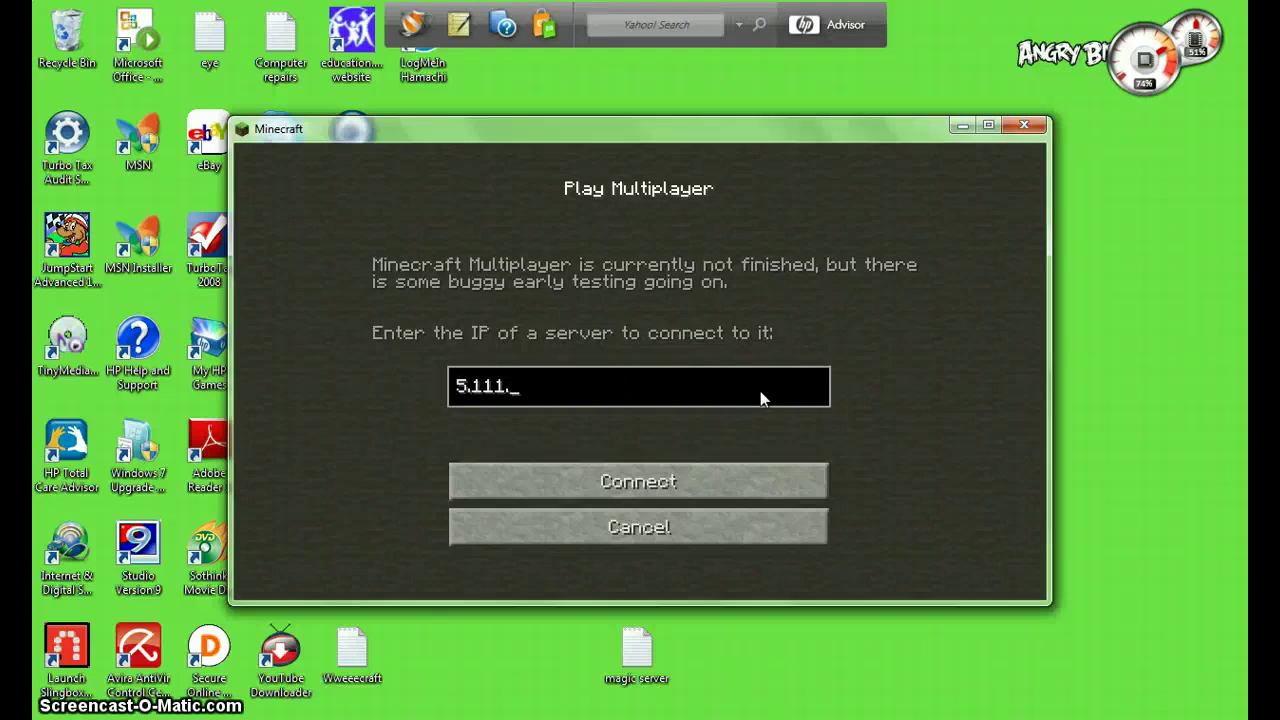
{"action": "key", "text": "BackSpace"}
{"action": "key", "text": "BackSpace"}
{"action": "key", "text": "BackSpace"}
{"action": "key", "text": "BackSpace"}
{"action": "key", "text": "BackSpace"}
{"action": "key", "text": "BackSpace"}
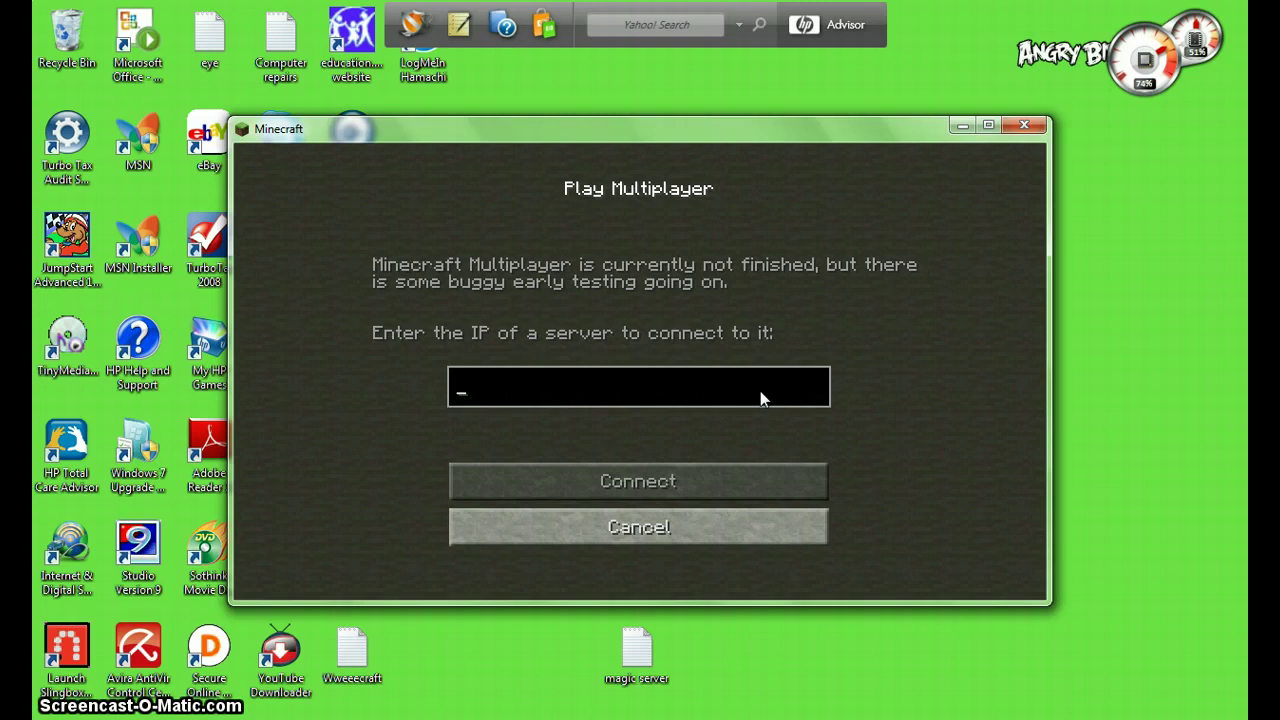
{"action": "type", "text": "ro"}
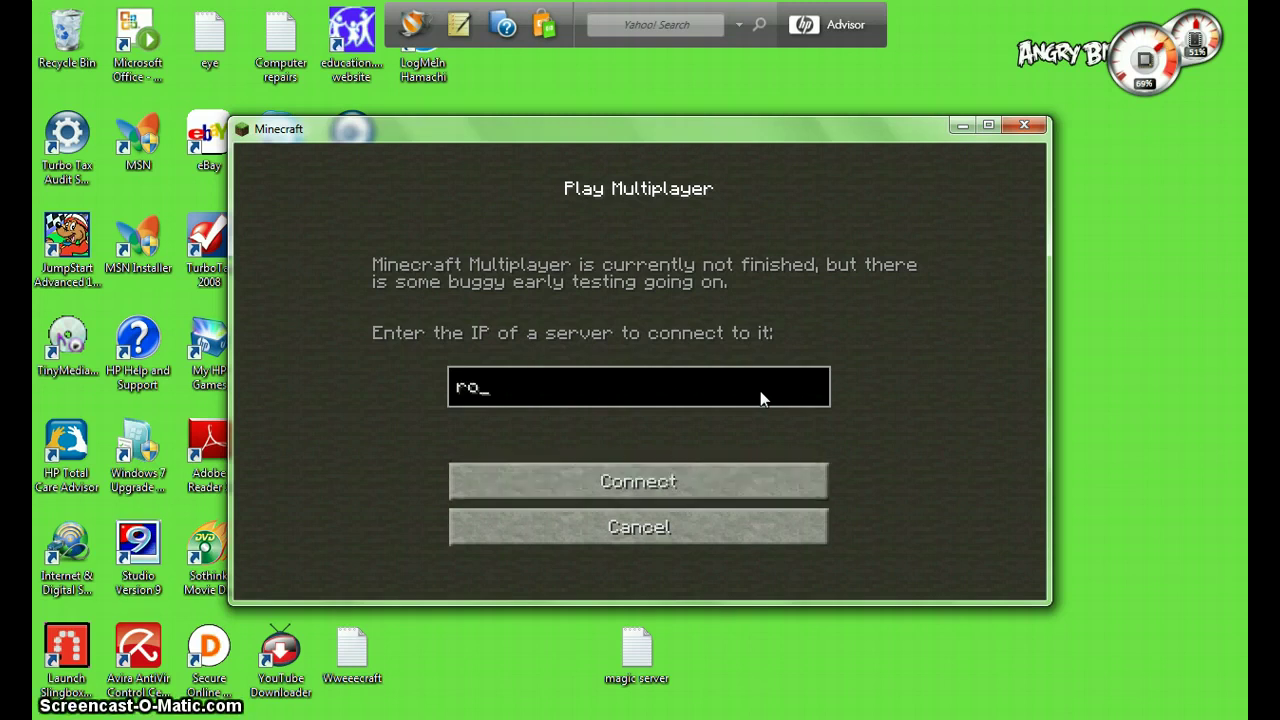
{"action": "type", "text": "mecraft."}
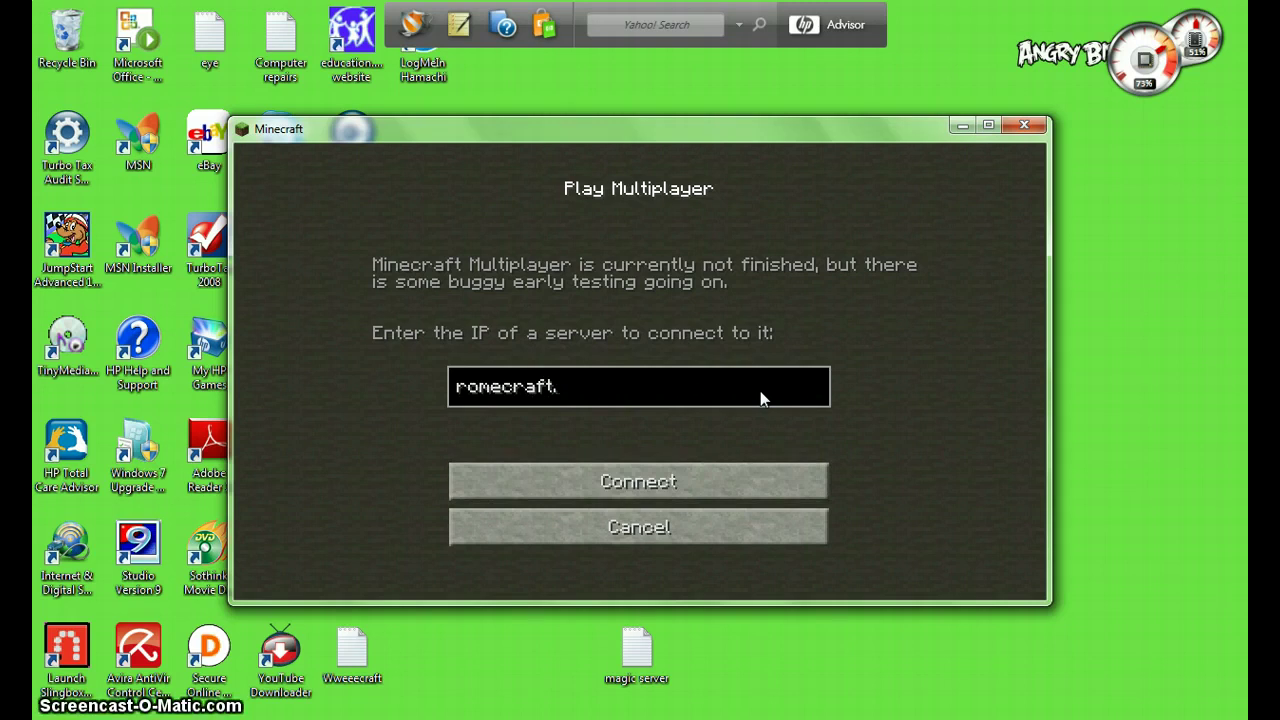
{"action": "type", "text": "strangled."}
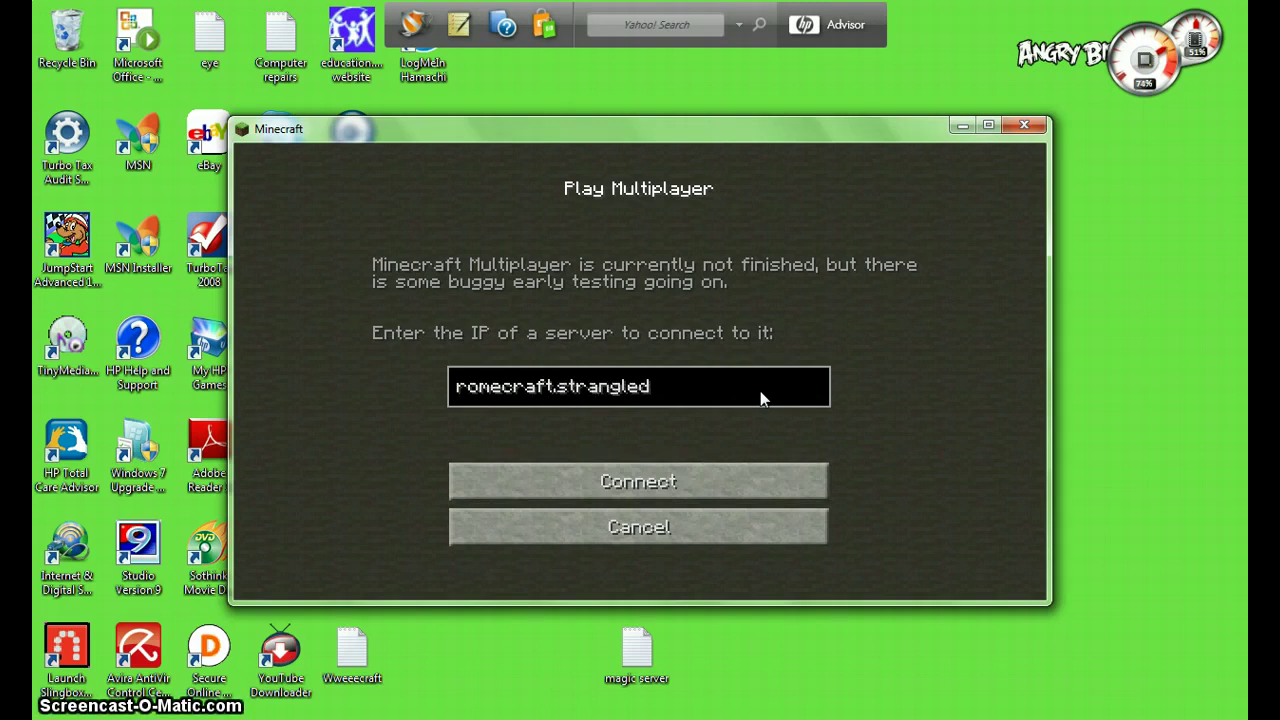
{"action": "type", "text": "o"}
{"action": "key", "text": "BackSpace"}
{"action": "type", "text": "net"}
{"action": "left_click", "coordinate": [758, 487]}
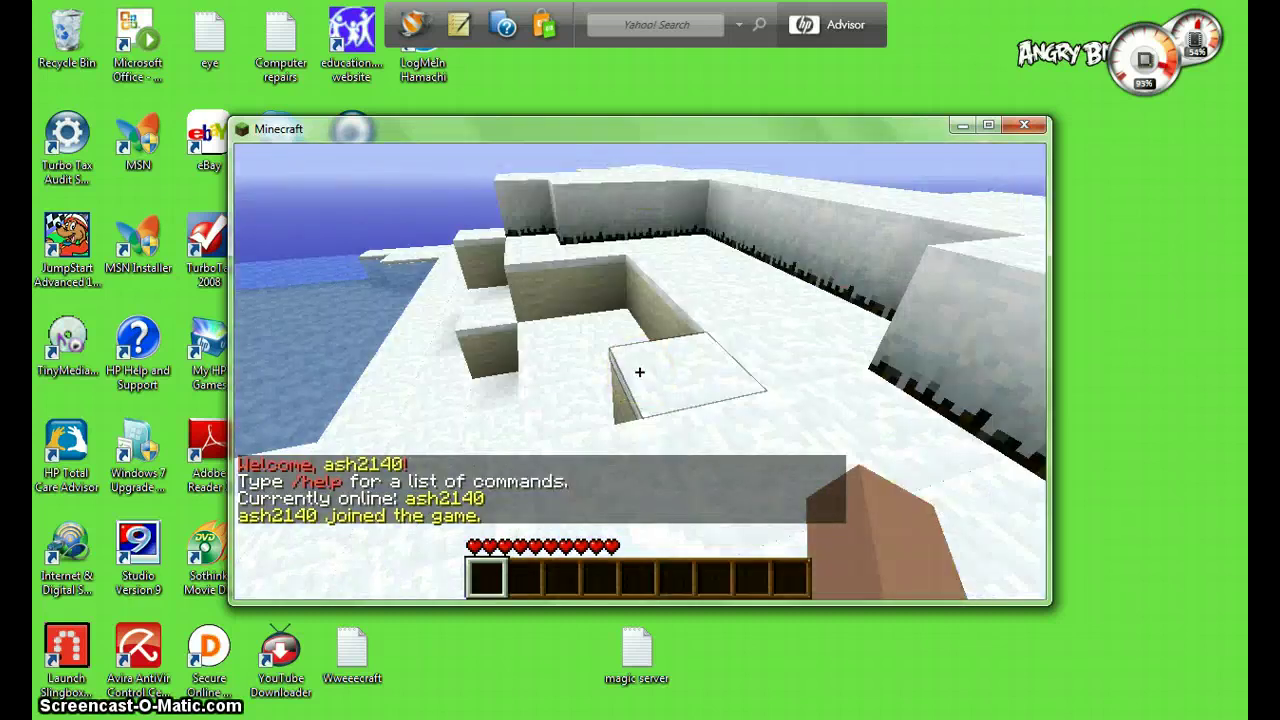
- Look around the snowy world, fly above the terrain, and descend back to the ground
{"action": "mouse_move", "coordinate": [639, 372]}
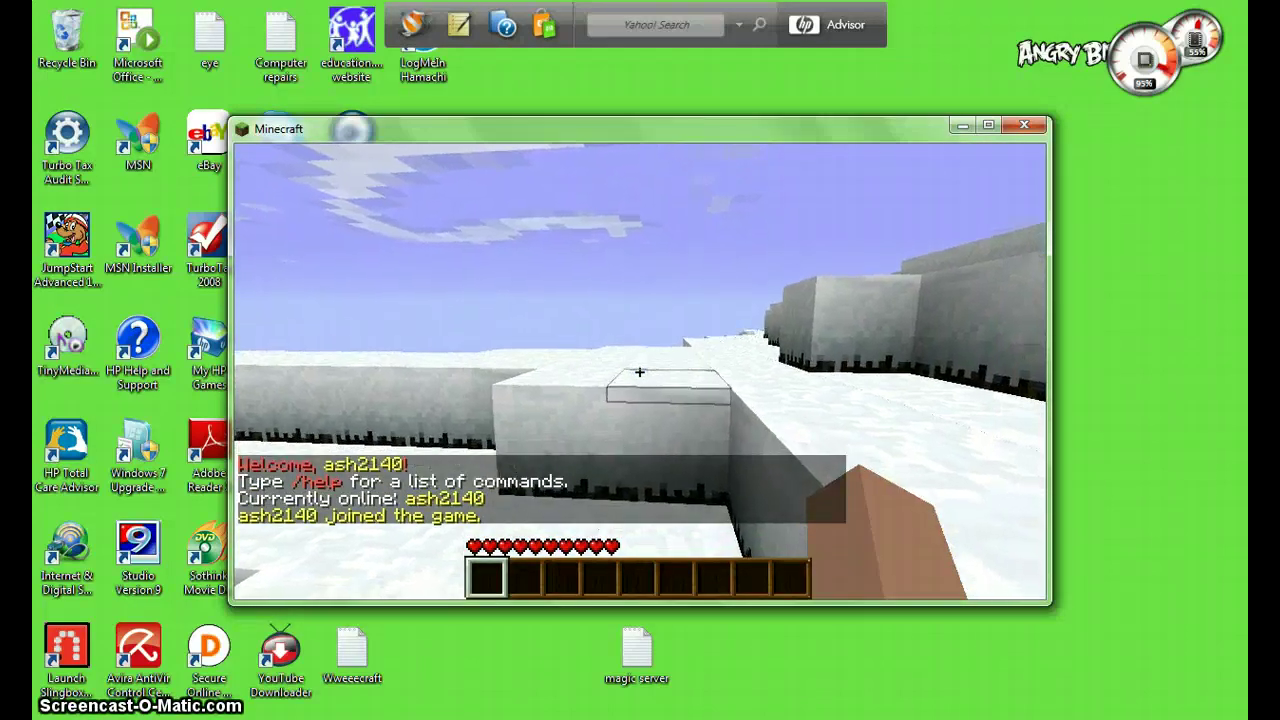
{"action": "left_click", "coordinate": [639, 372]}
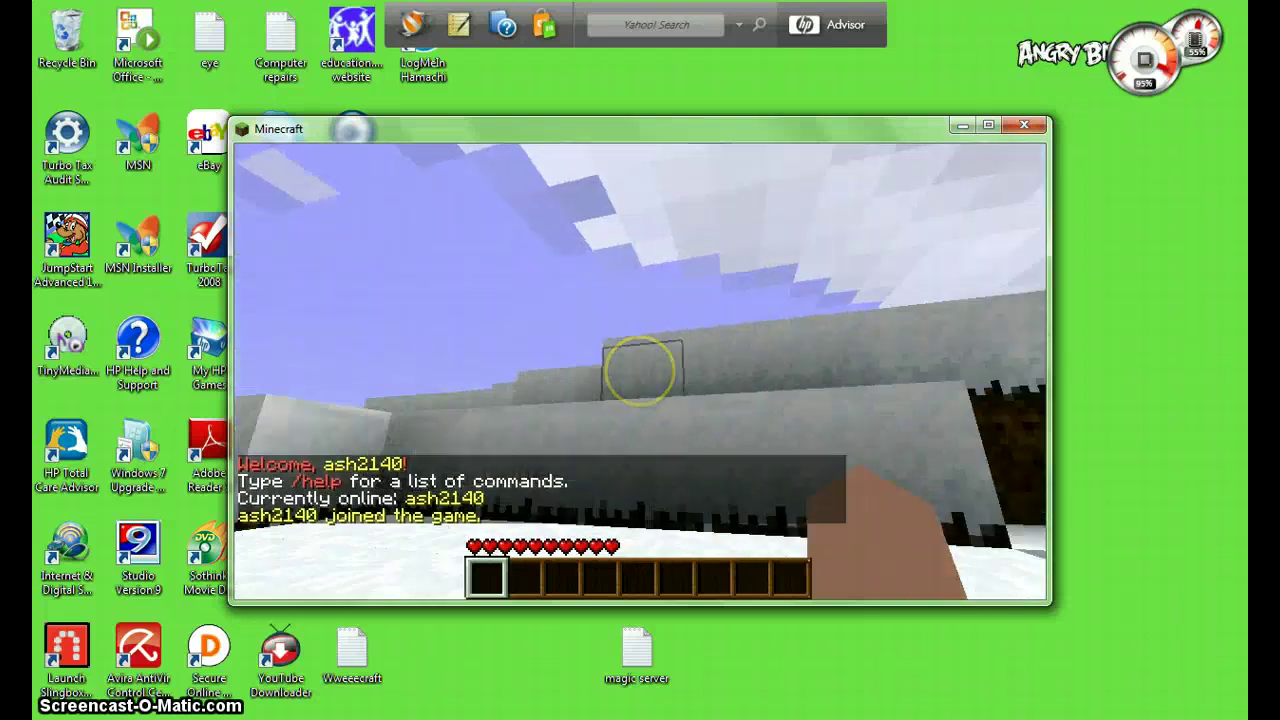
{"action": "mouse_move", "coordinate": [639, 372]}
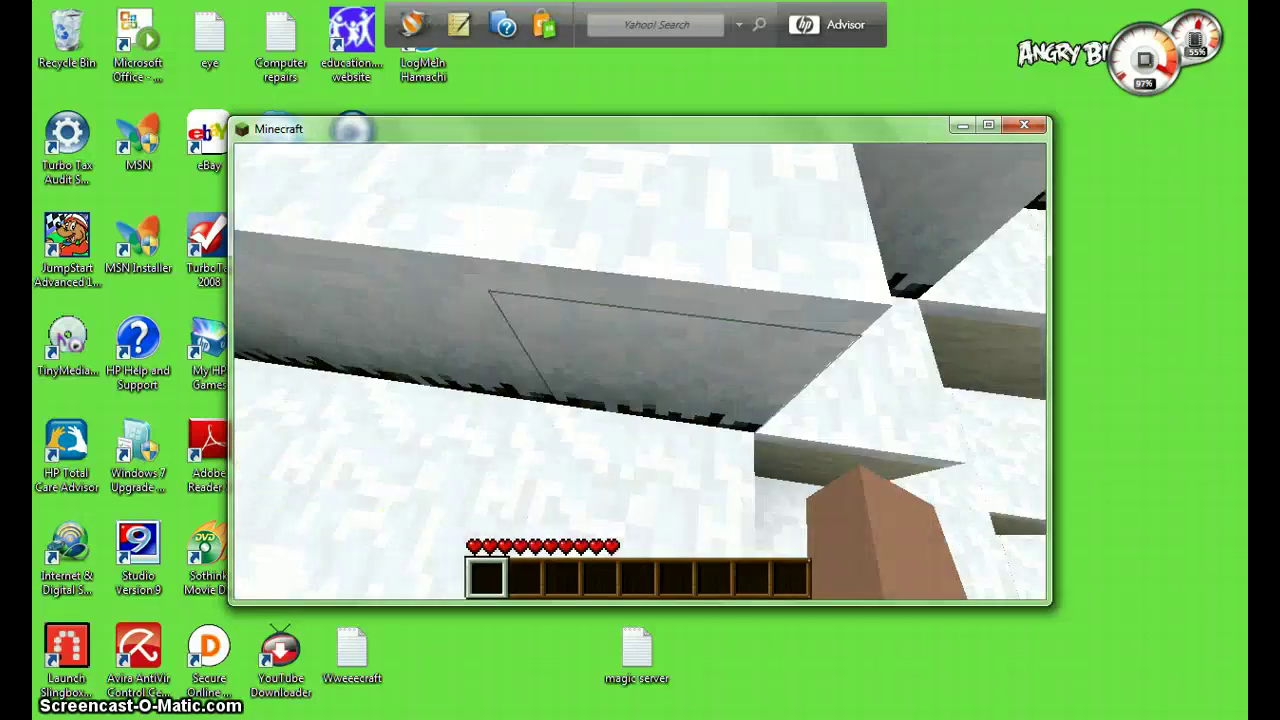
{"action": "key", "text": "f"}
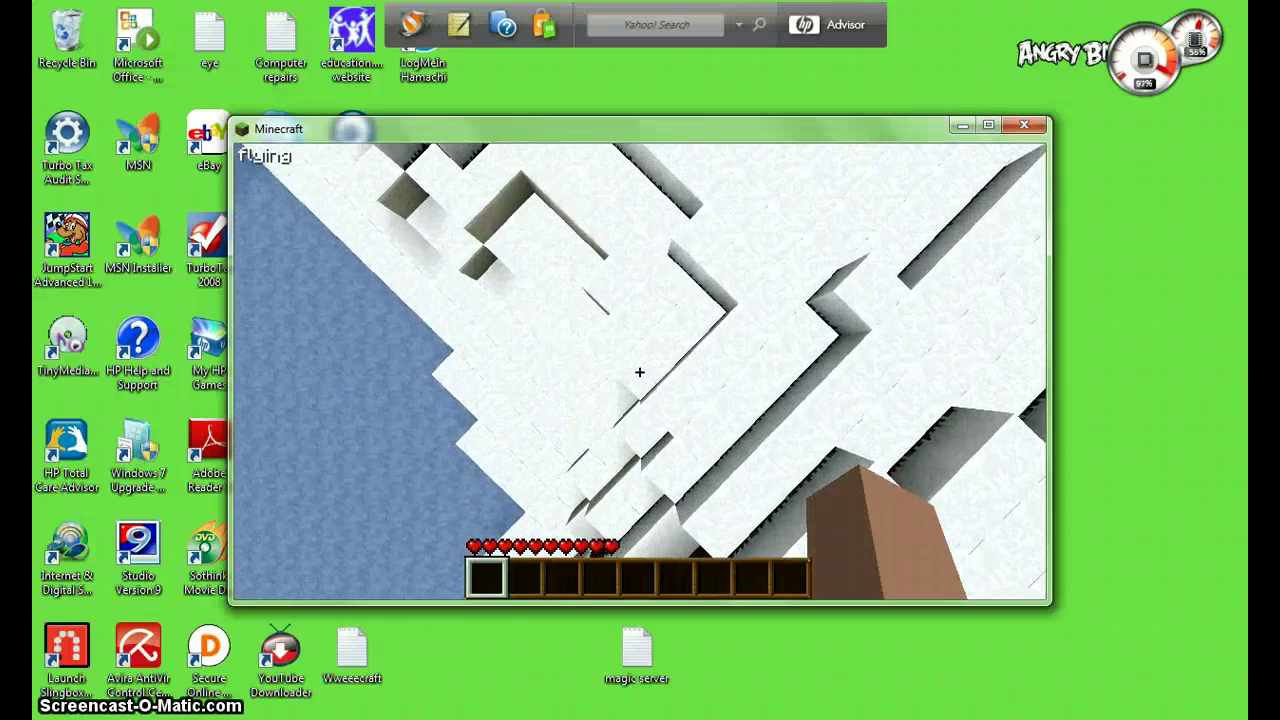
{"action": "key", "text": "shift"}
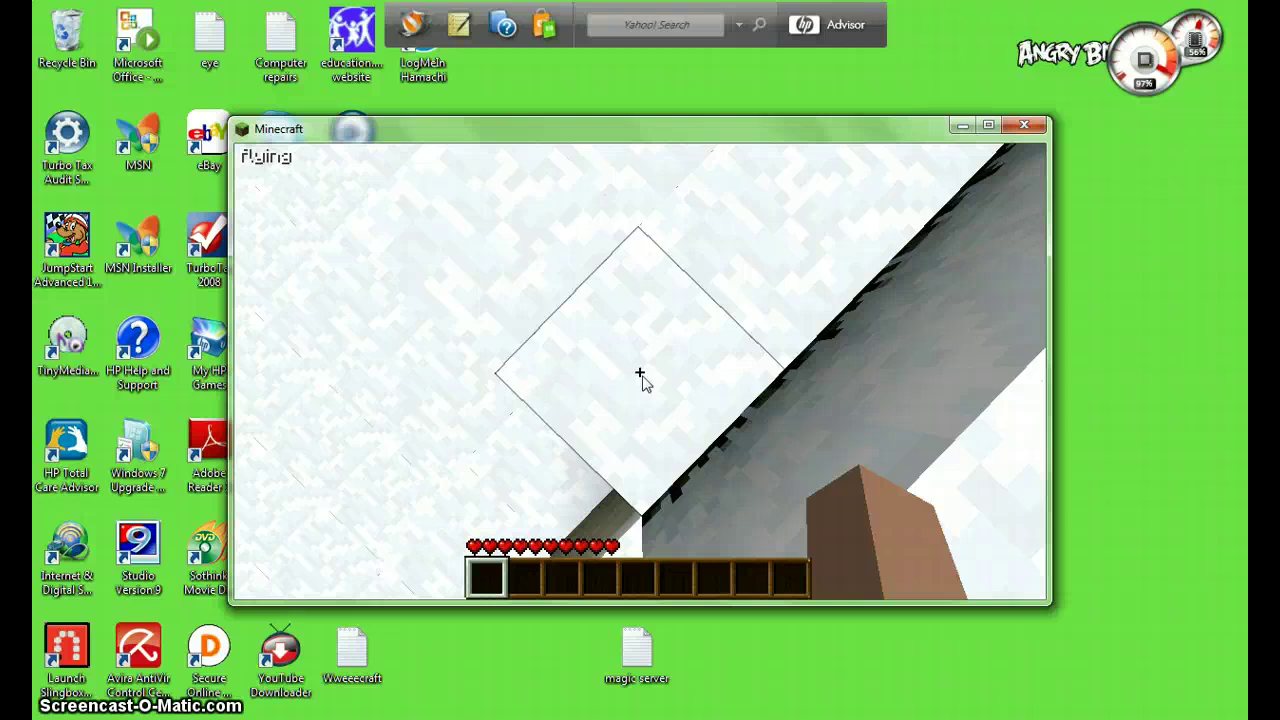
- Disconnect from the server and close the Minecraft window
{"action": "key", "text": "Escape"}
{"action": "left_click", "coordinate": [700, 466]}
{"action": "left_click", "coordinate": [1030, 128]}
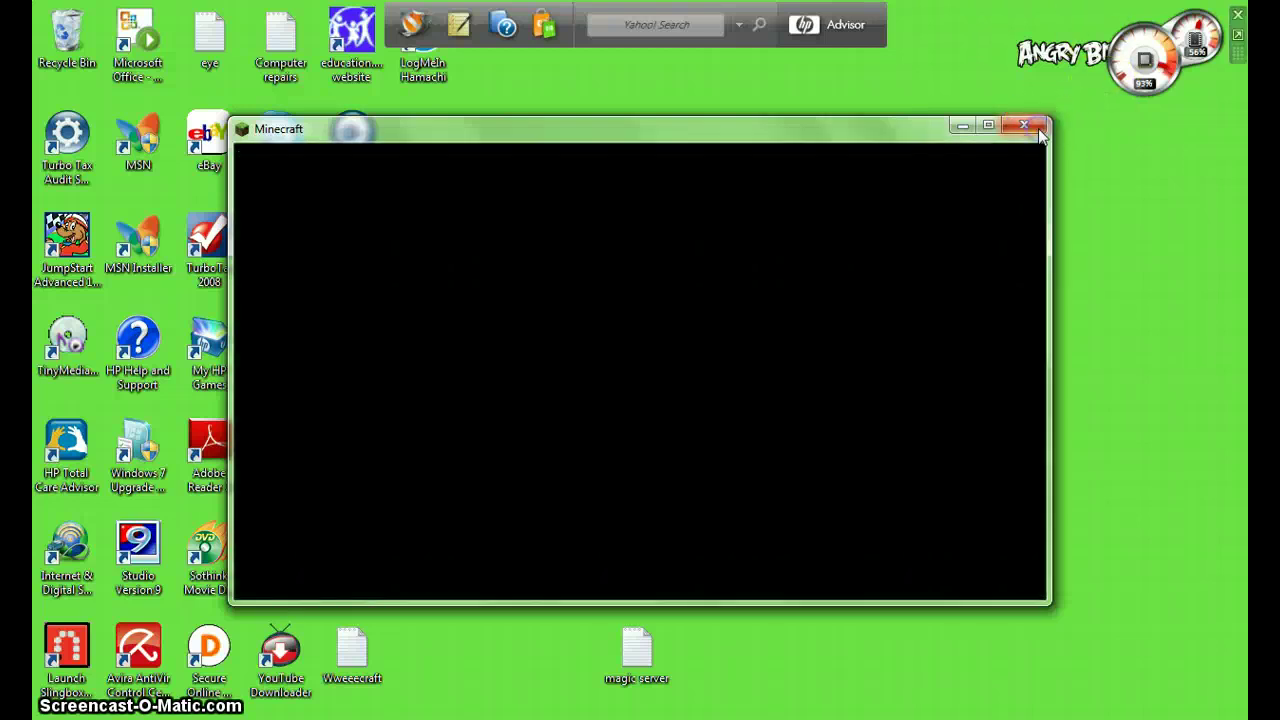